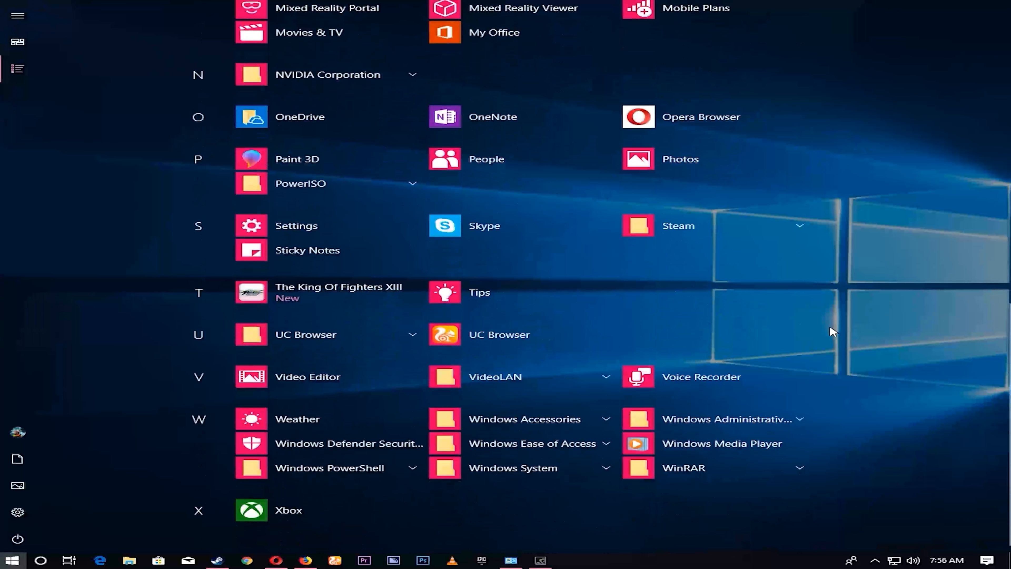
click(790, 421)
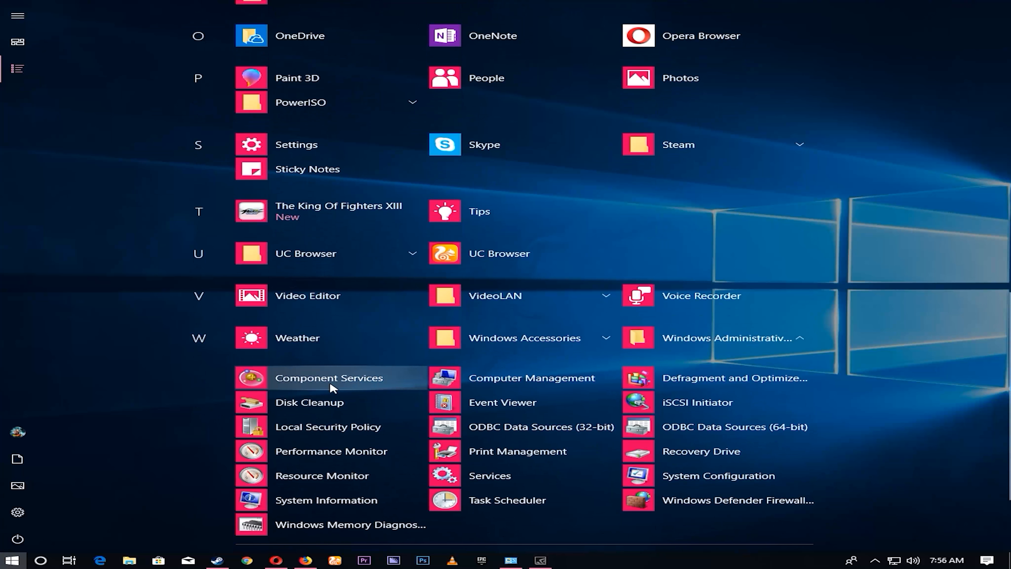
click(329, 386)
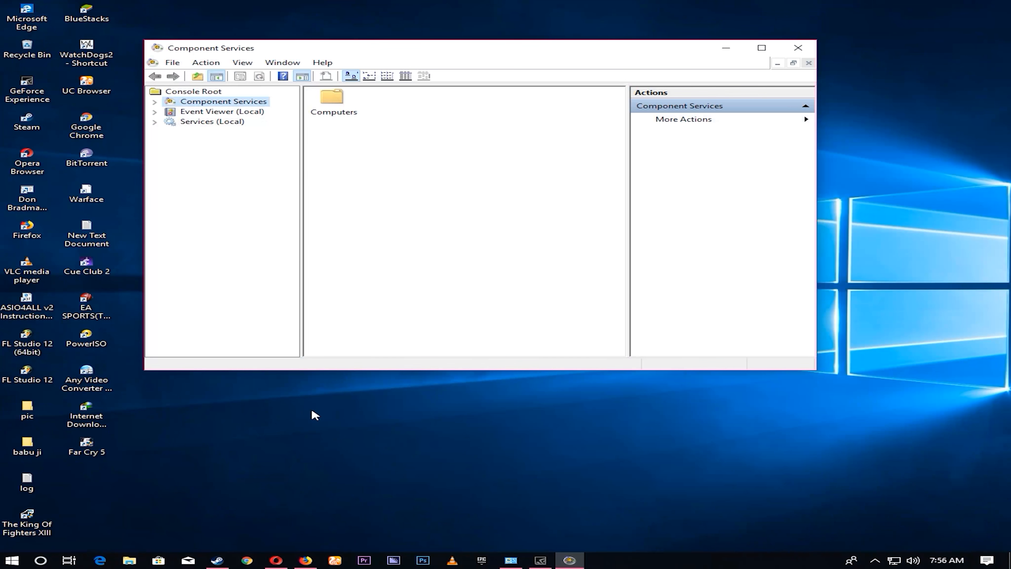
click(798, 48)
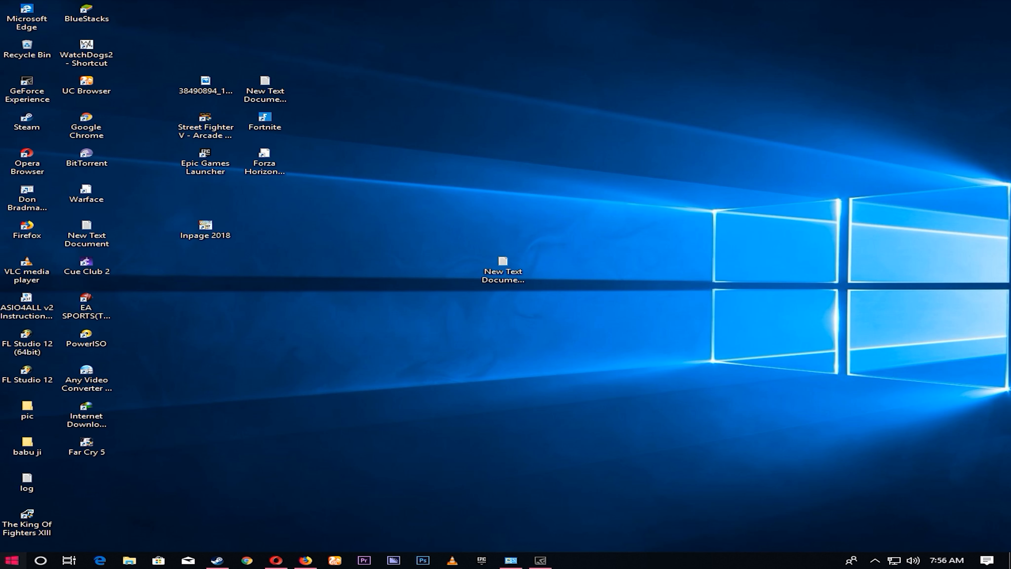
- Open Component Services from Windows Administrative Tools and display the Services (Local) list in a maximized window
click(12, 559)
click(18, 68)
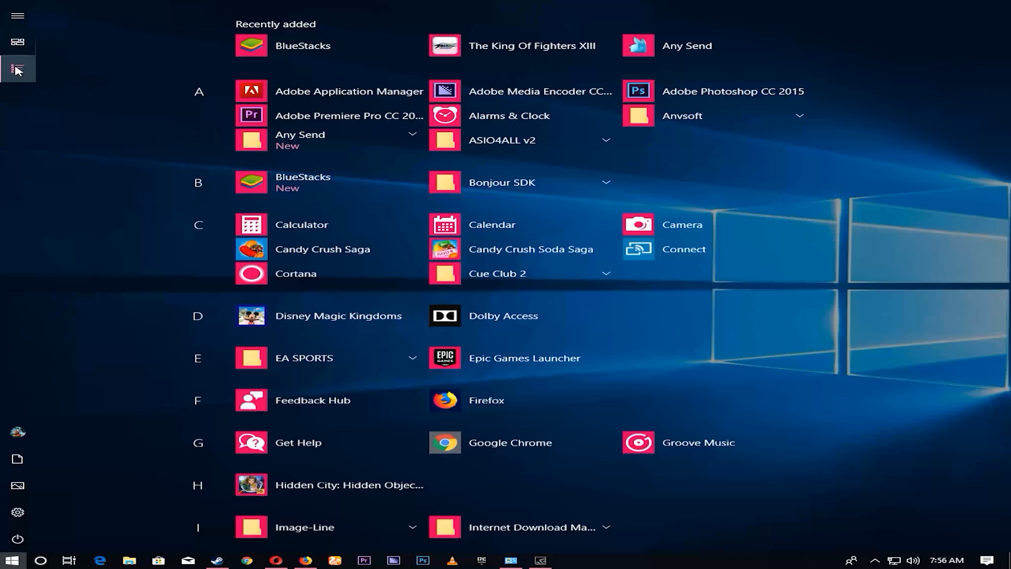
scroll(710, 305, down, 10)
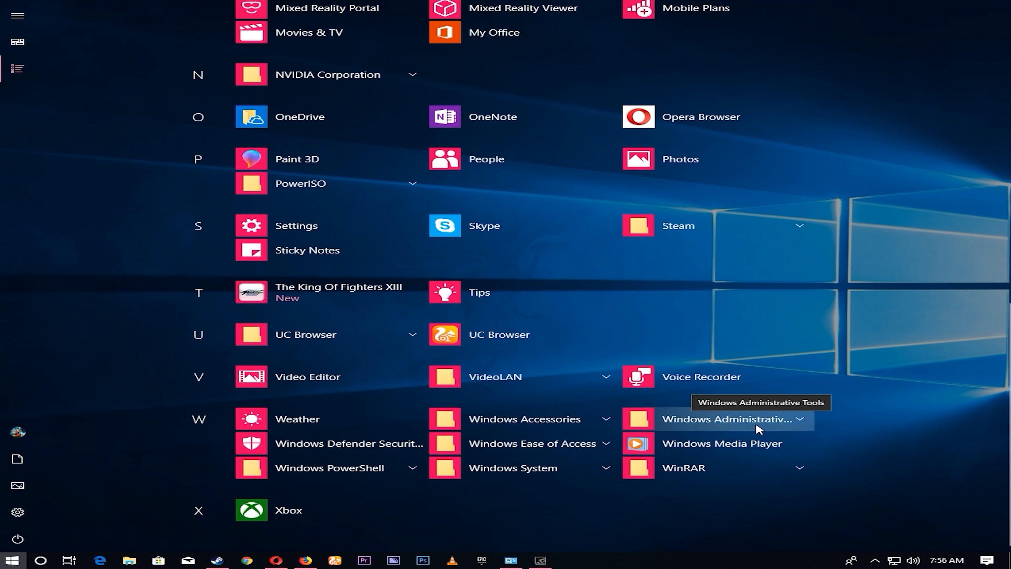
click(748, 425)
click(343, 378)
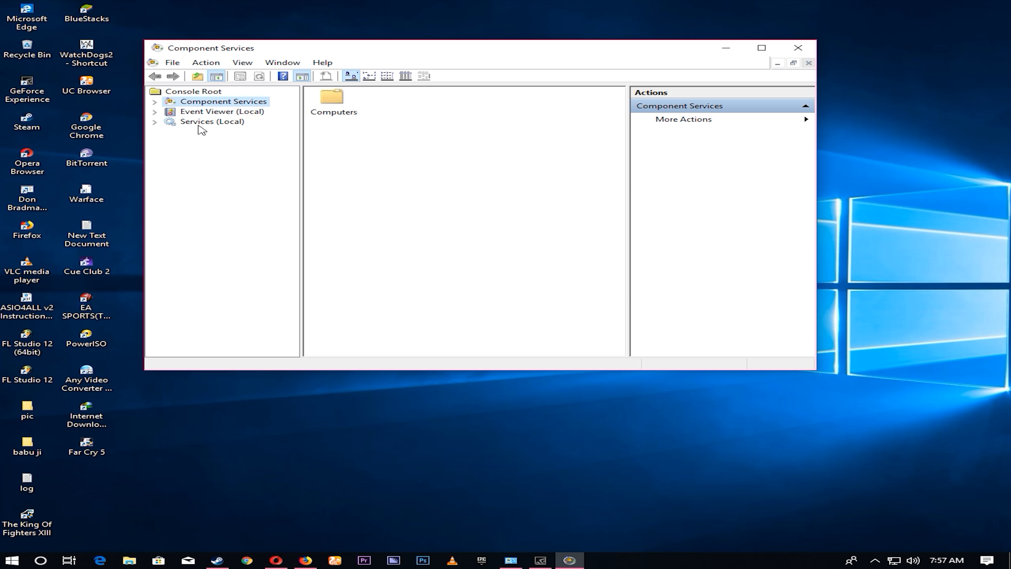
click(202, 122)
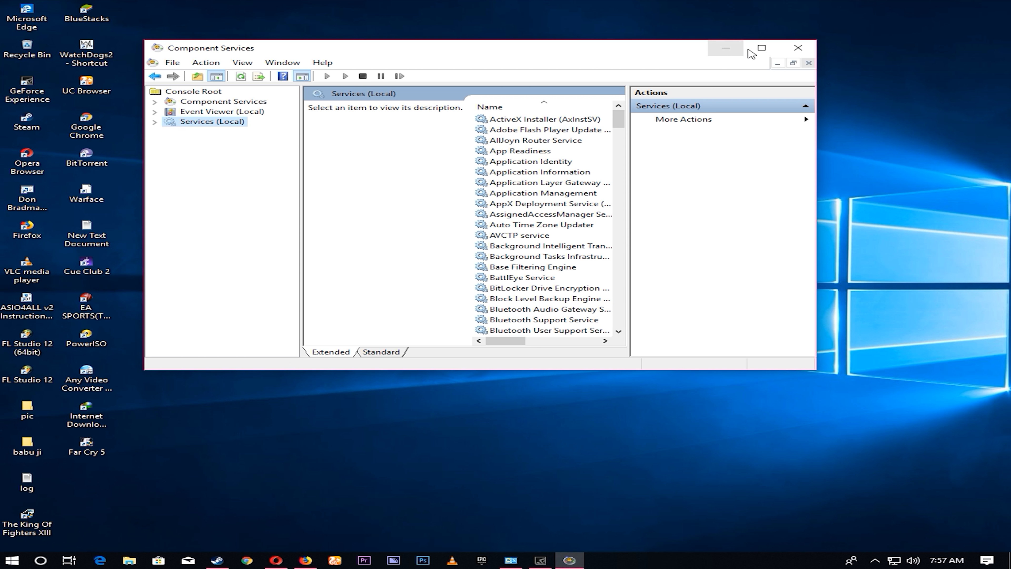
click(761, 48)
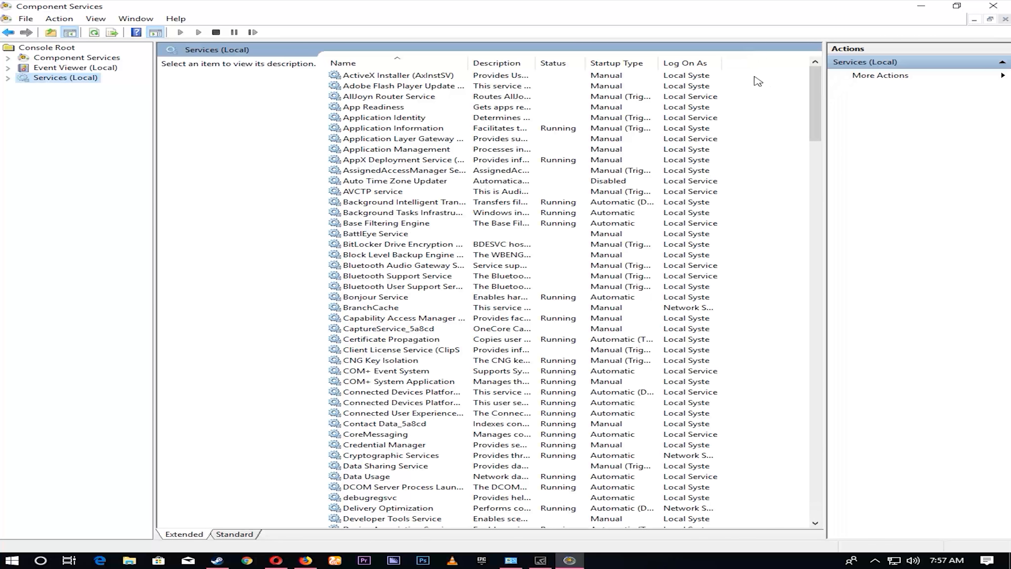
- Check the DHCP Client service's properties for its startup type and close them
drag(816, 99, 821, 136)
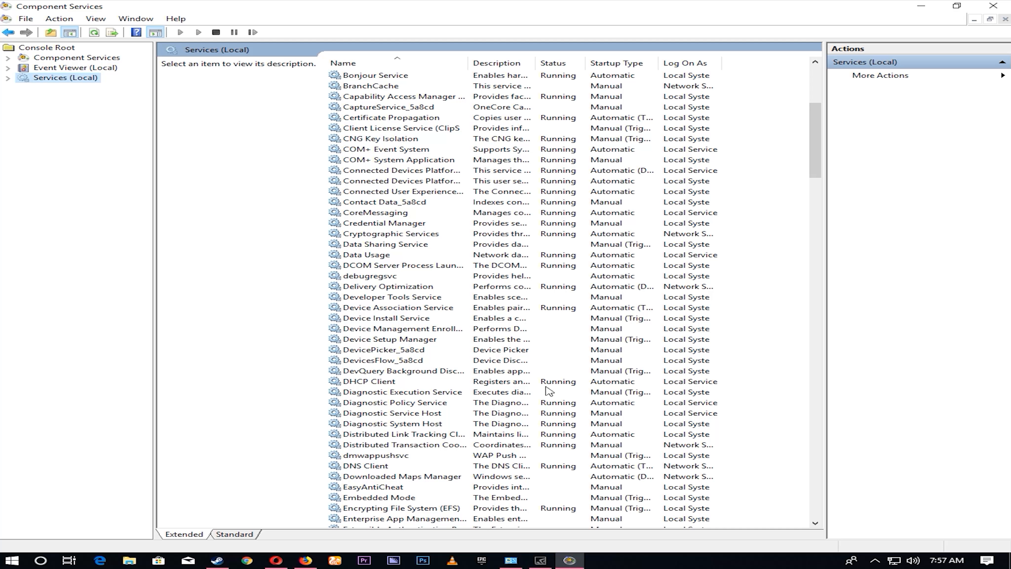
double_click(378, 382)
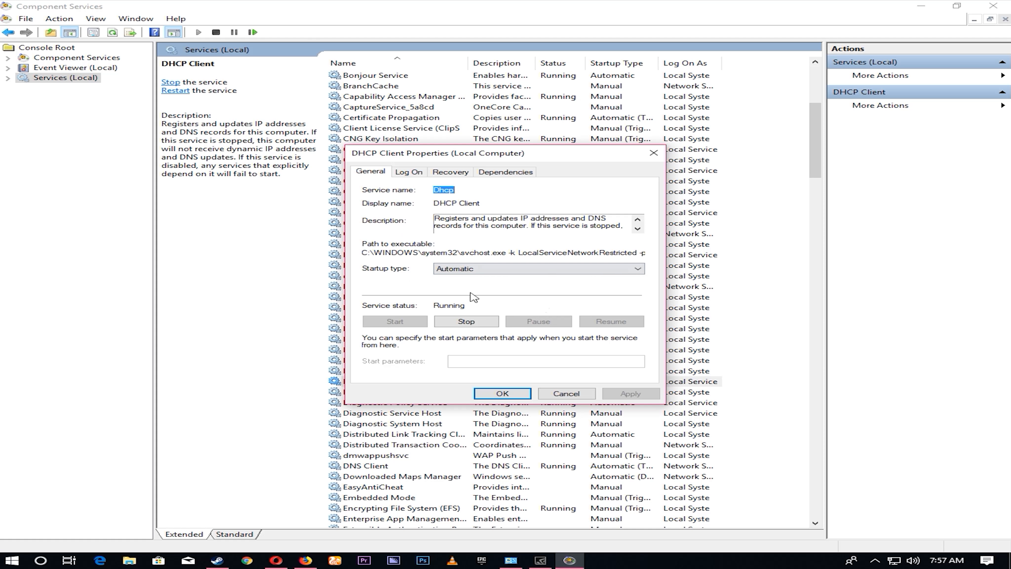
click(486, 393)
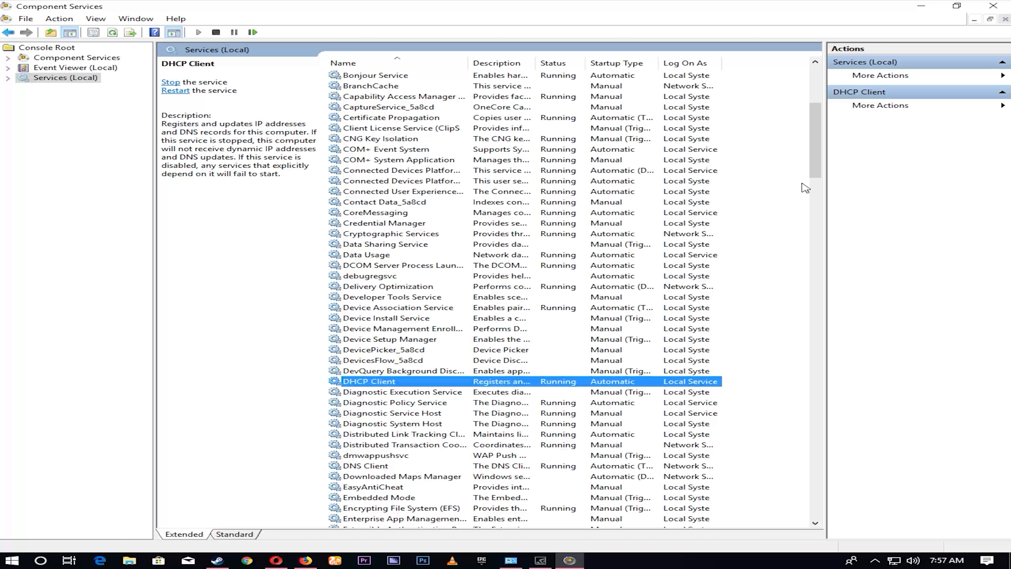
- Set the Function Discovery Provider Host service's startup type to Automatic and apply it
drag(816, 167, 816, 193)
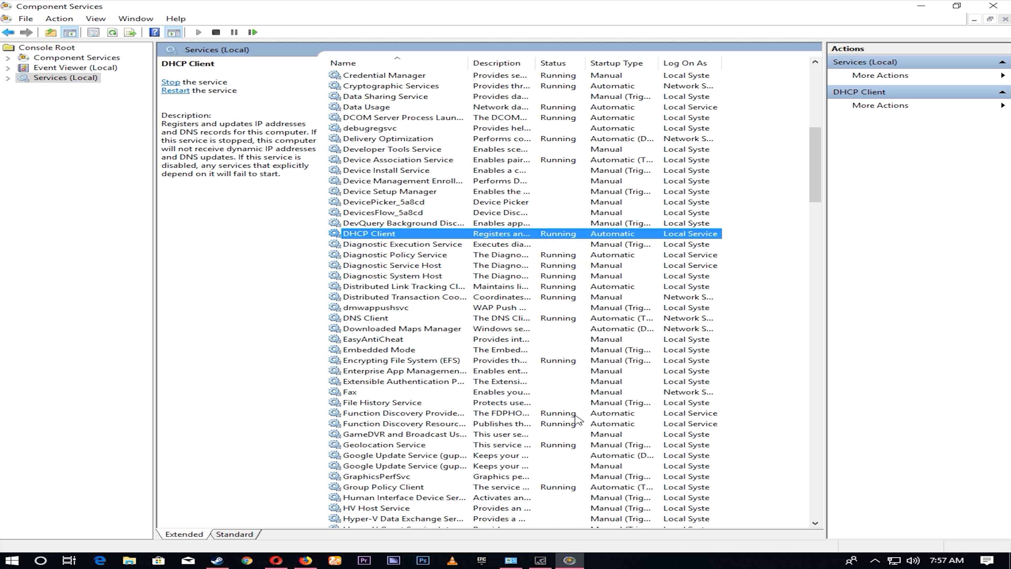
double_click(417, 413)
click(478, 268)
click(483, 293)
click(647, 394)
click(511, 393)
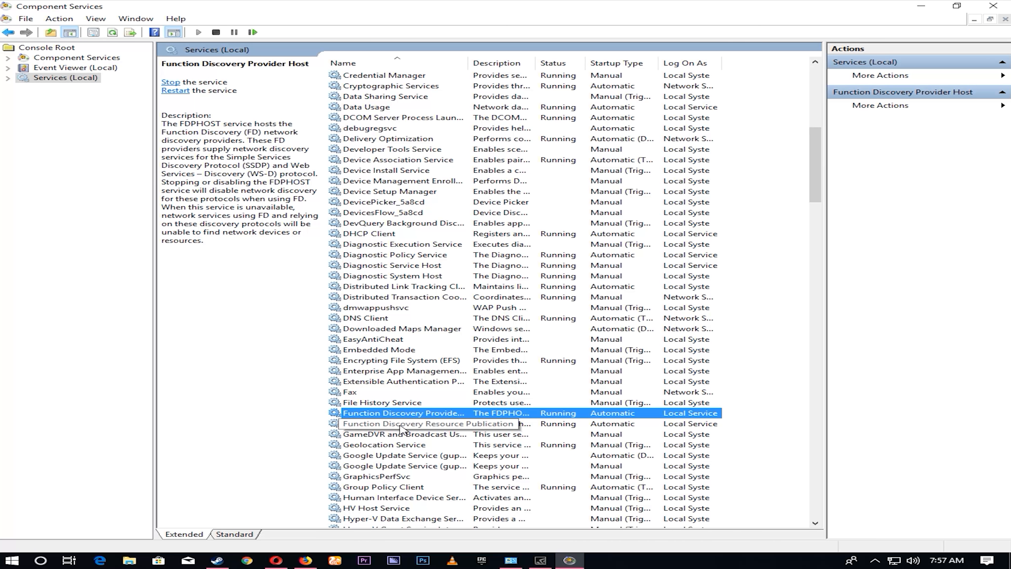
- Set the Function Discovery Resource Publication service's startup type to Automatic and apply it
click(450, 426)
double_click(449, 427)
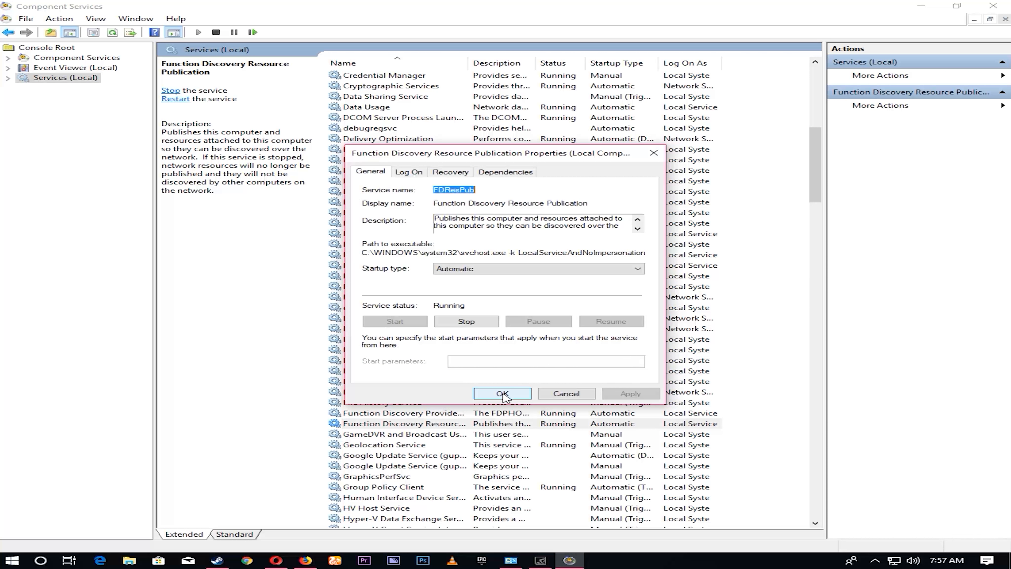
click(537, 268)
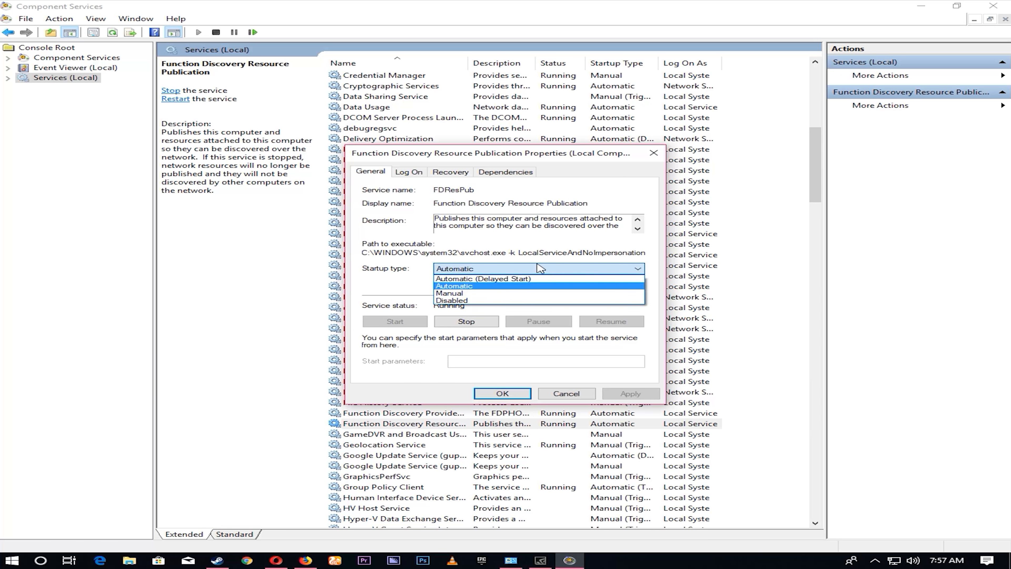
click(525, 291)
click(631, 394)
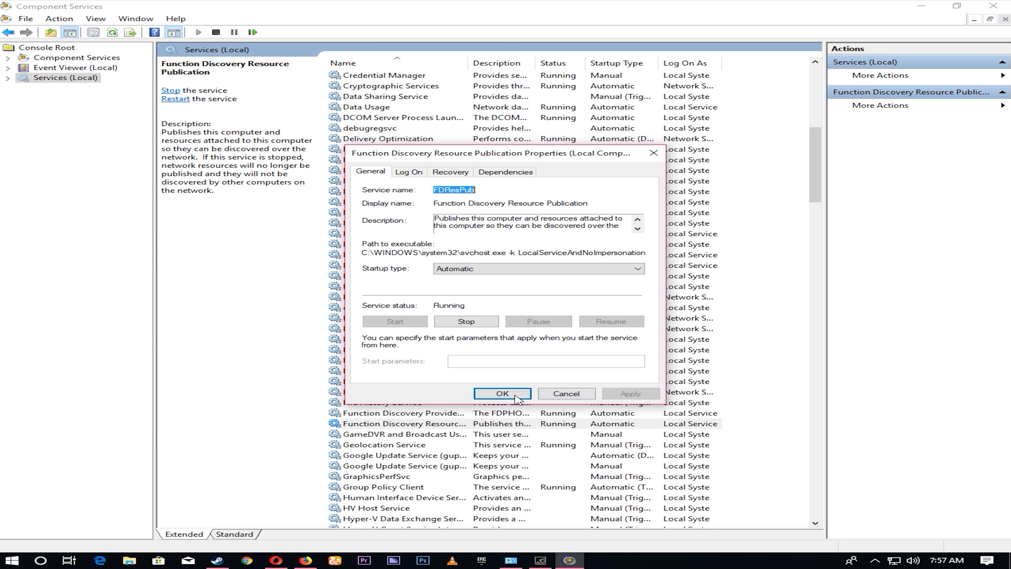
click(526, 394)
- Set the SSDP Discovery service's startup type to Automatic and apply it
drag(815, 195, 833, 389)
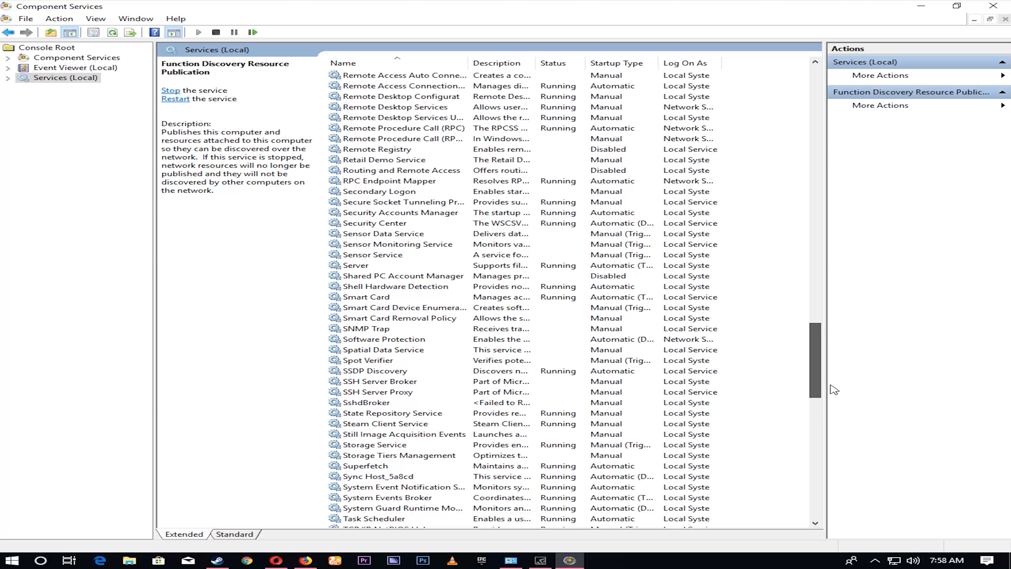
drag(834, 389, 832, 389)
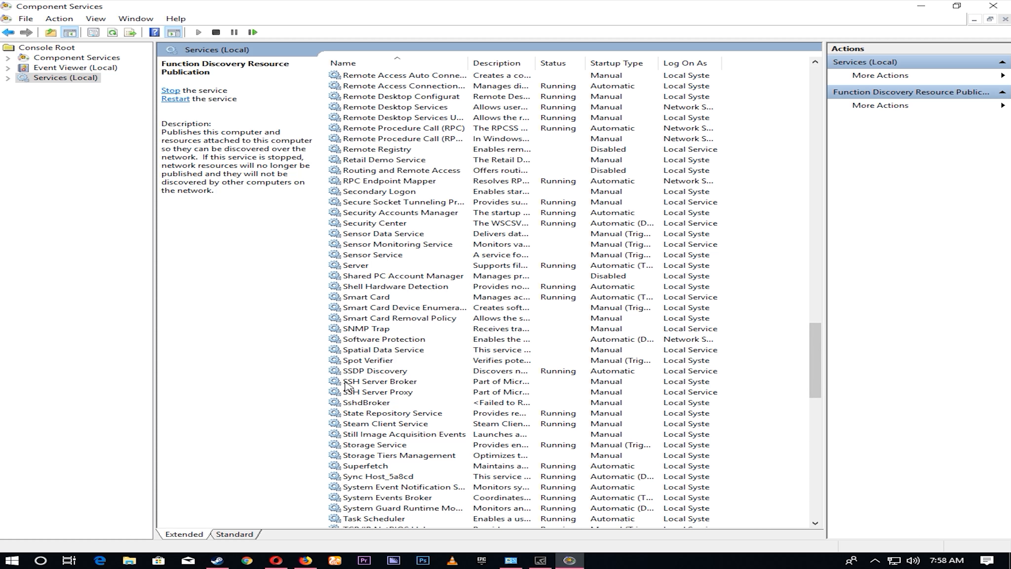
double_click(388, 371)
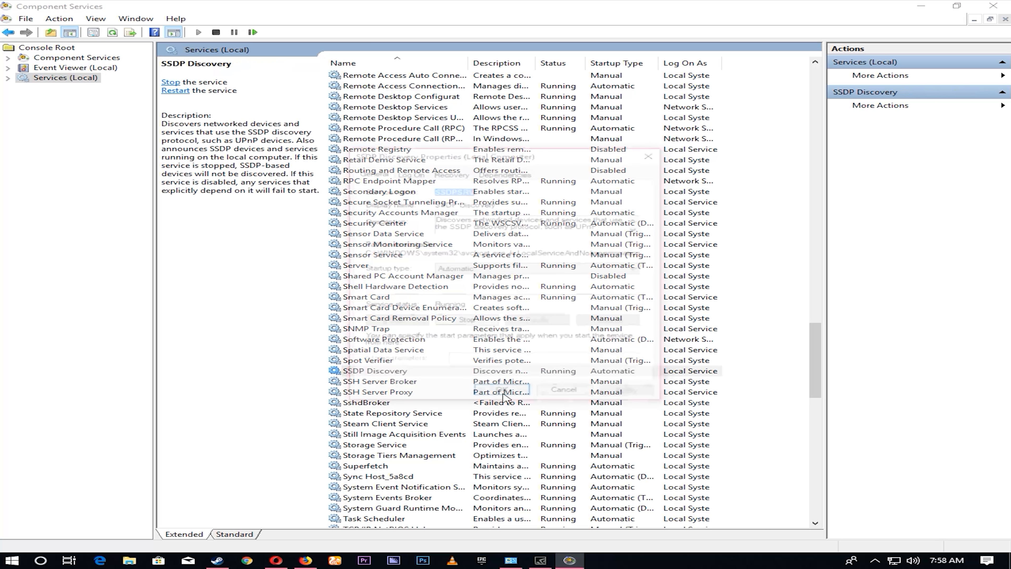
click(467, 272)
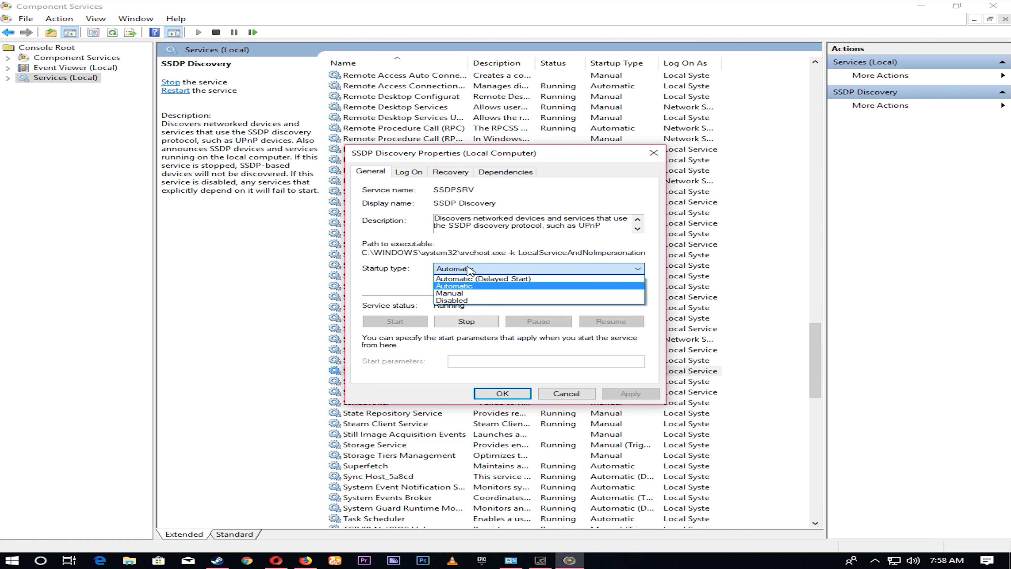
click(479, 286)
click(630, 394)
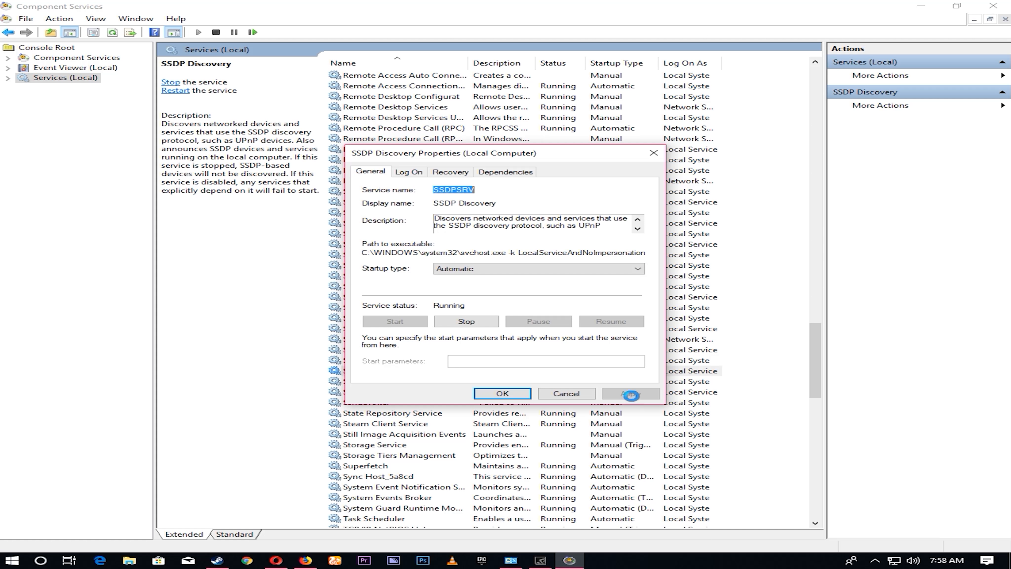
click(502, 393)
- Set the UPnP Device Host service's startup type to Automatic and apply it
drag(817, 348, 819, 375)
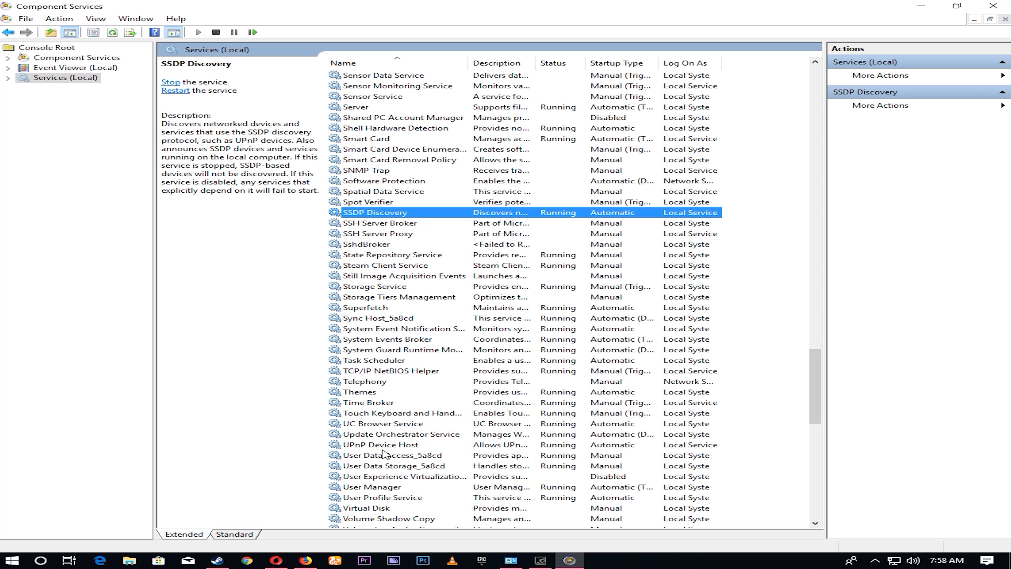
double_click(396, 445)
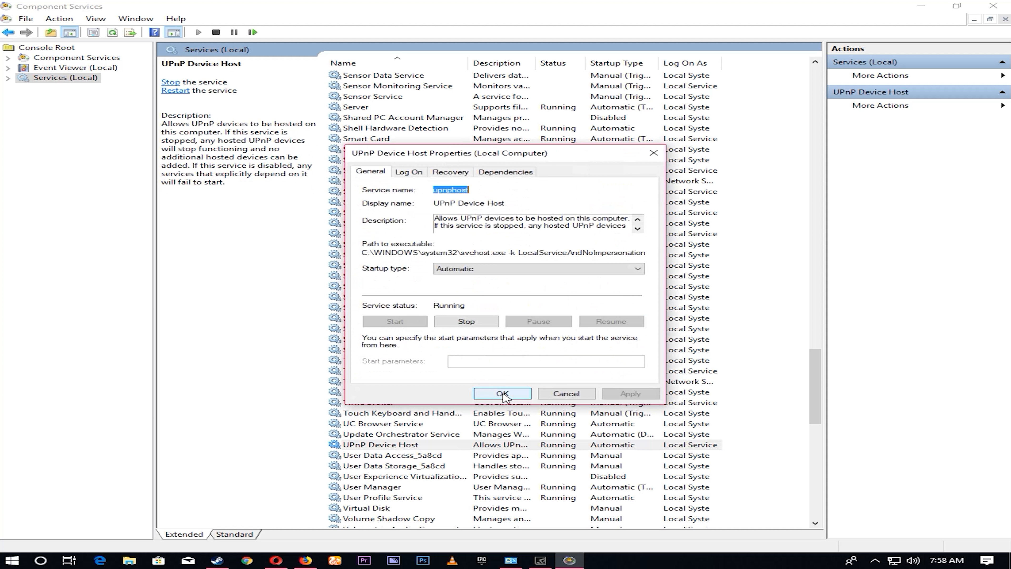
click(470, 272)
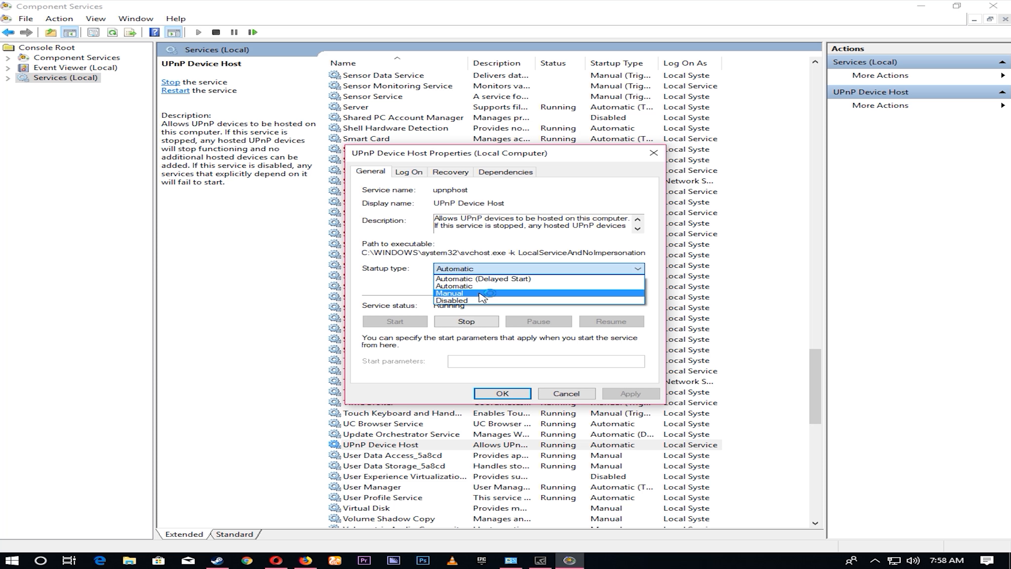
click(476, 286)
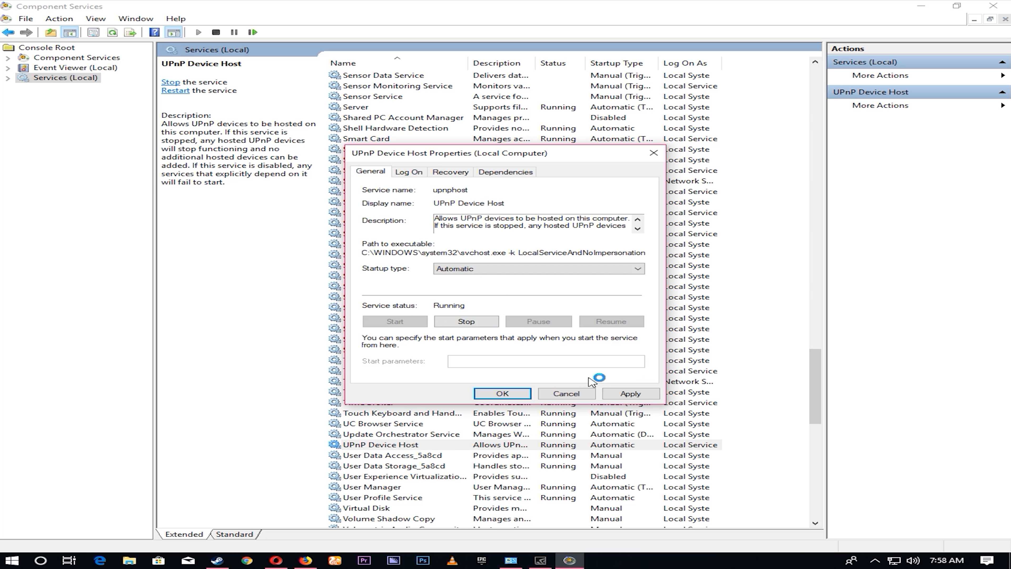
click(637, 392)
click(502, 393)
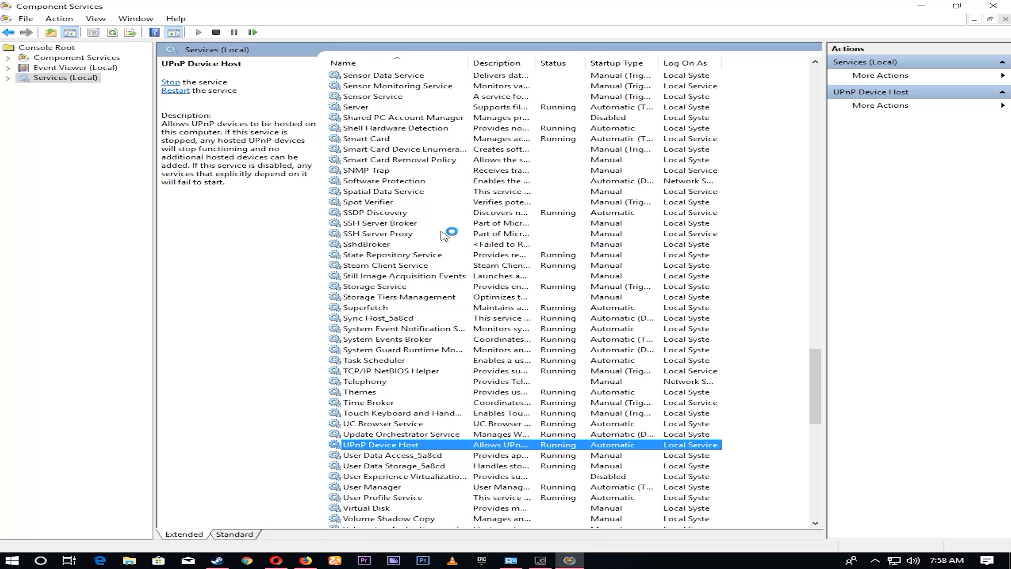
- Close Component Services and check the Network location in File Explorer for the computers on the network
click(993, 6)
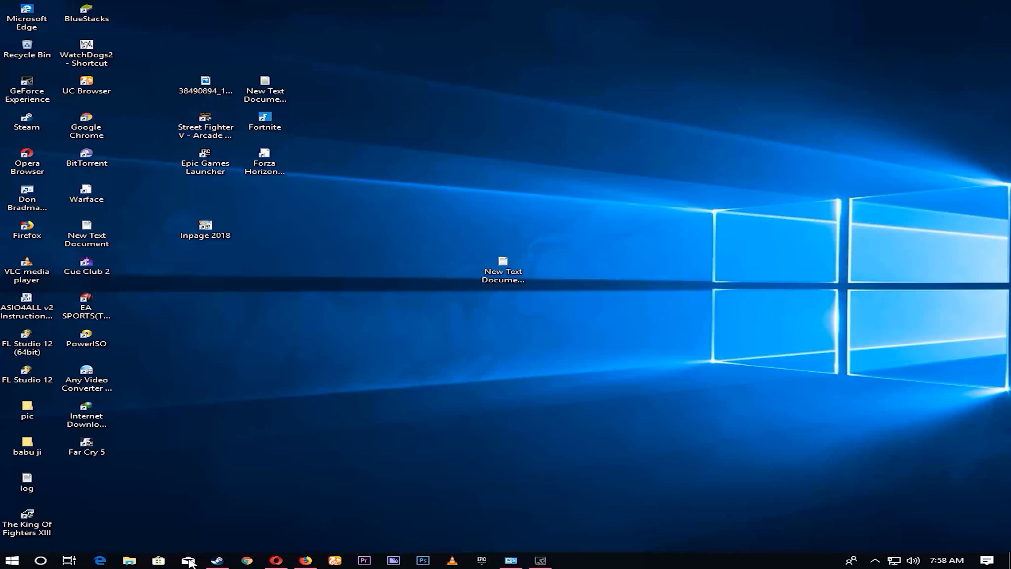
click(130, 562)
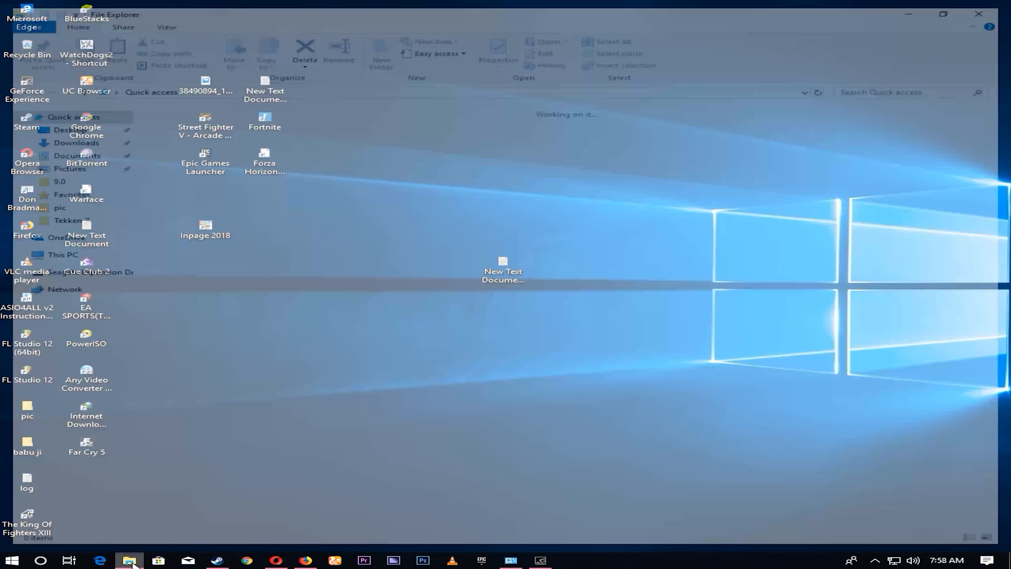
click(51, 290)
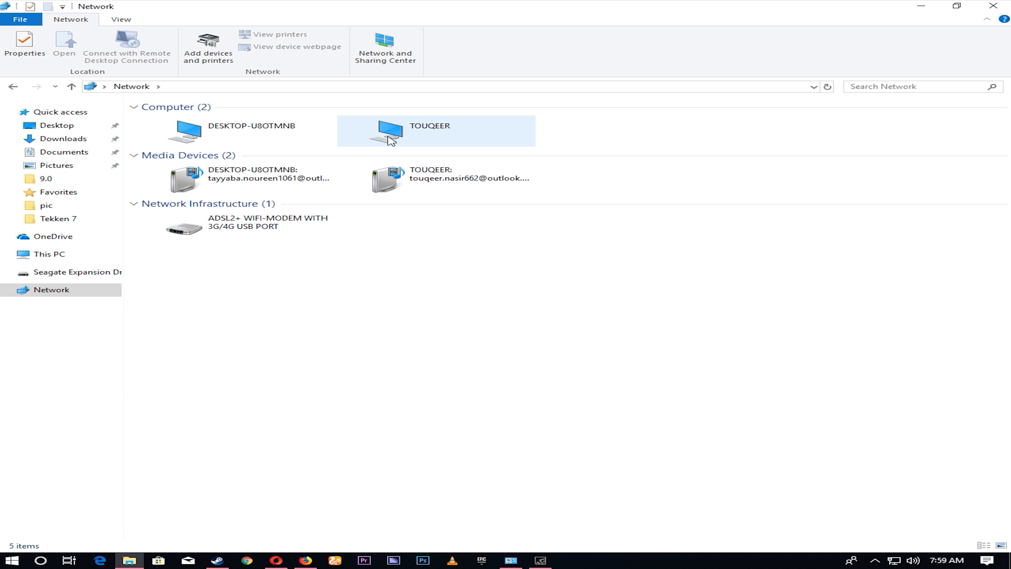
click(1006, 5)
- Reopen Component Services from Windows Administrative Tools, maximize it and display the local services again
key(super)
click(17, 68)
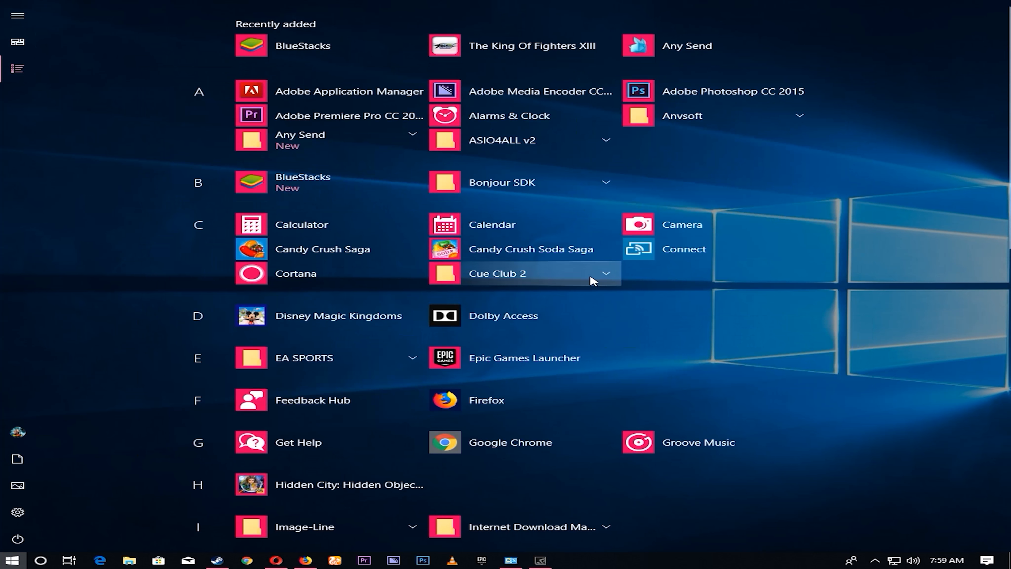
scroll(517, 398, down, 15)
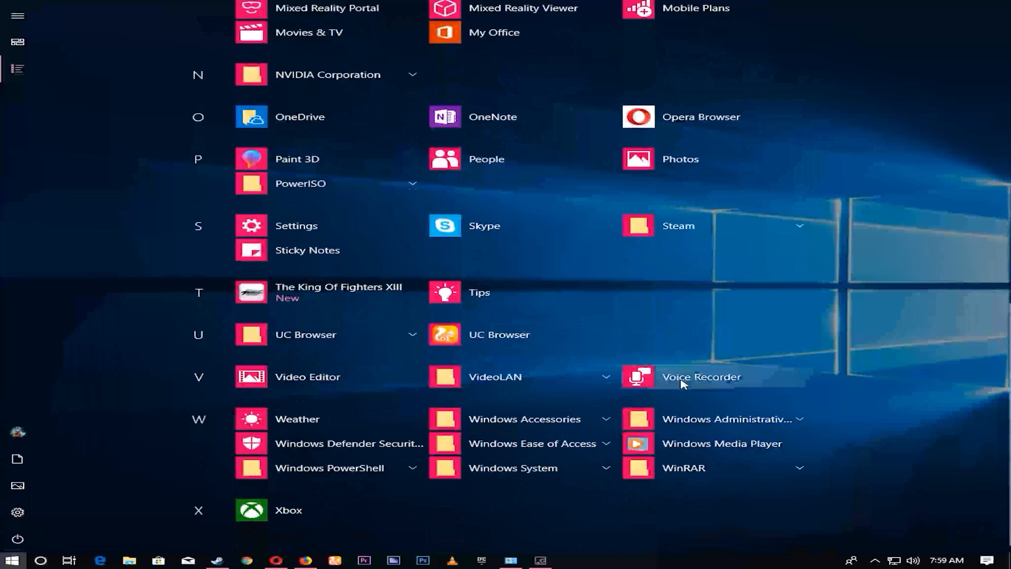
click(729, 427)
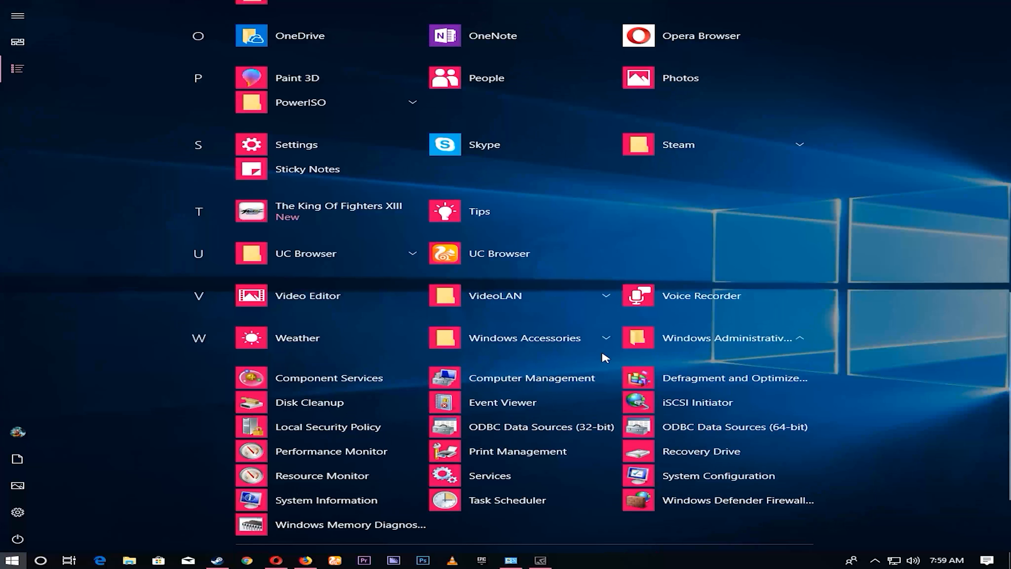
click(277, 378)
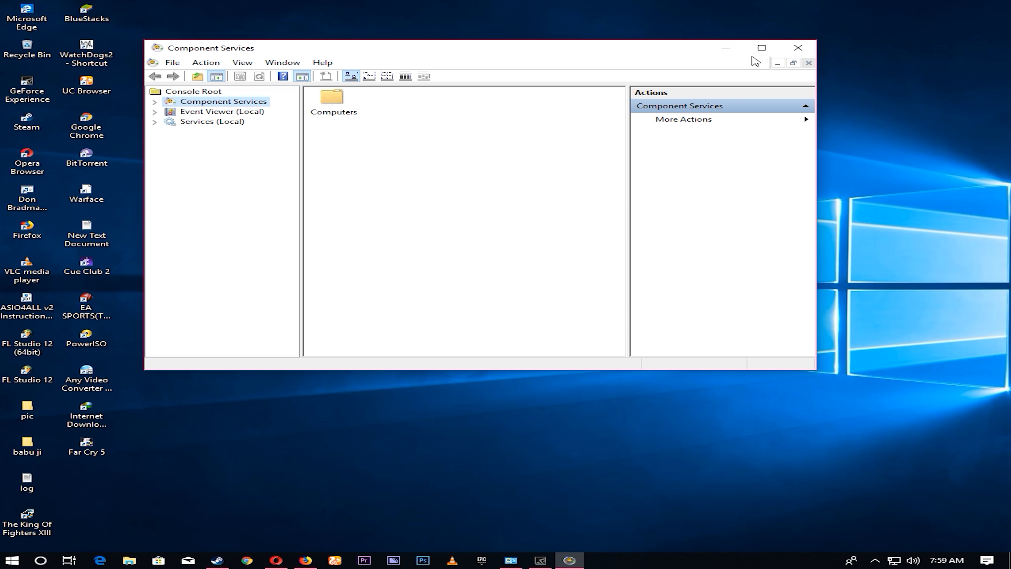
click(761, 48)
click(87, 78)
- Set the Function Discovery Provider Host service's startup type to Manual and apply it
drag(826, 195, 827, 206)
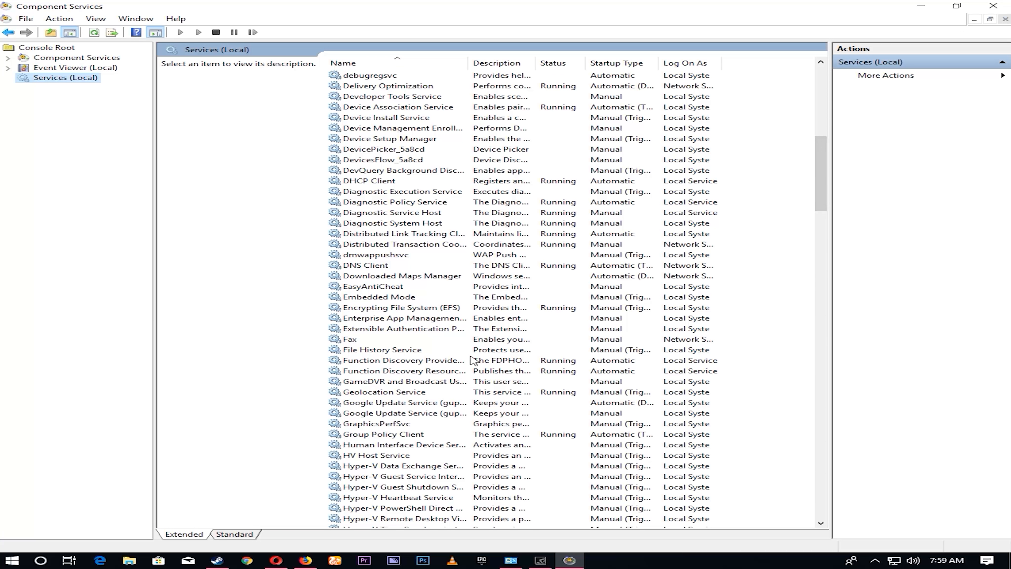
click(420, 366)
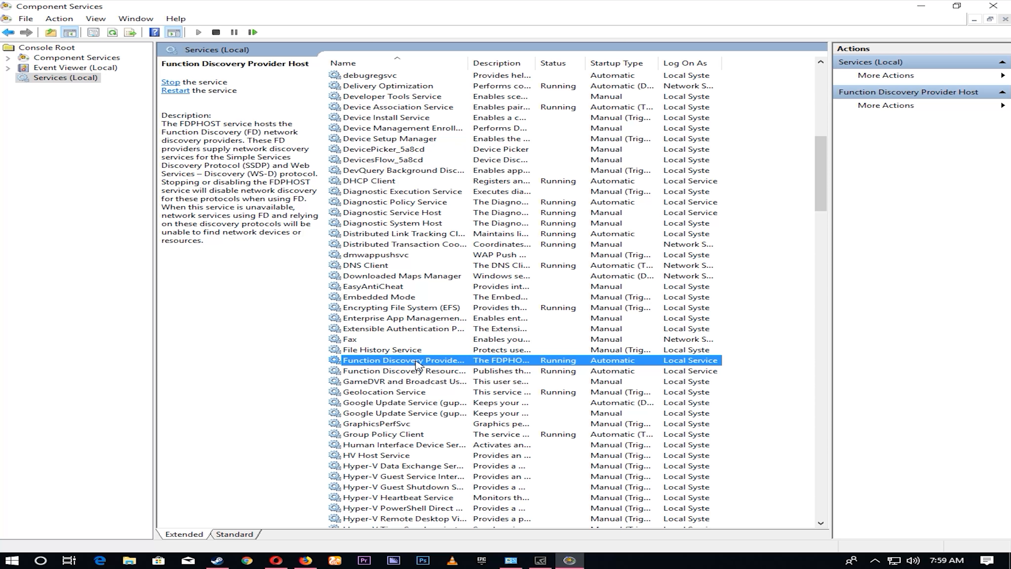
double_click(417, 364)
click(457, 271)
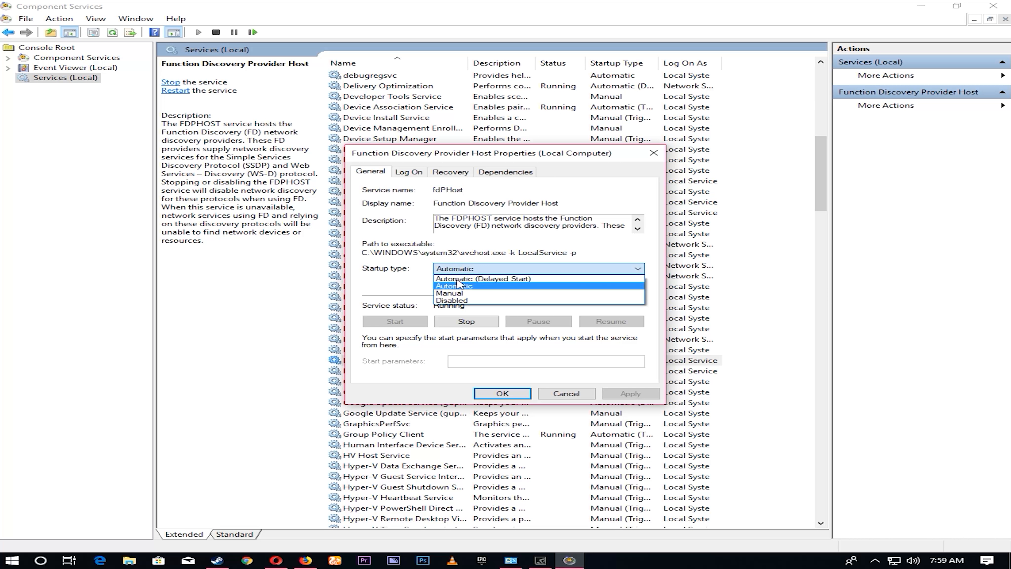
click(458, 293)
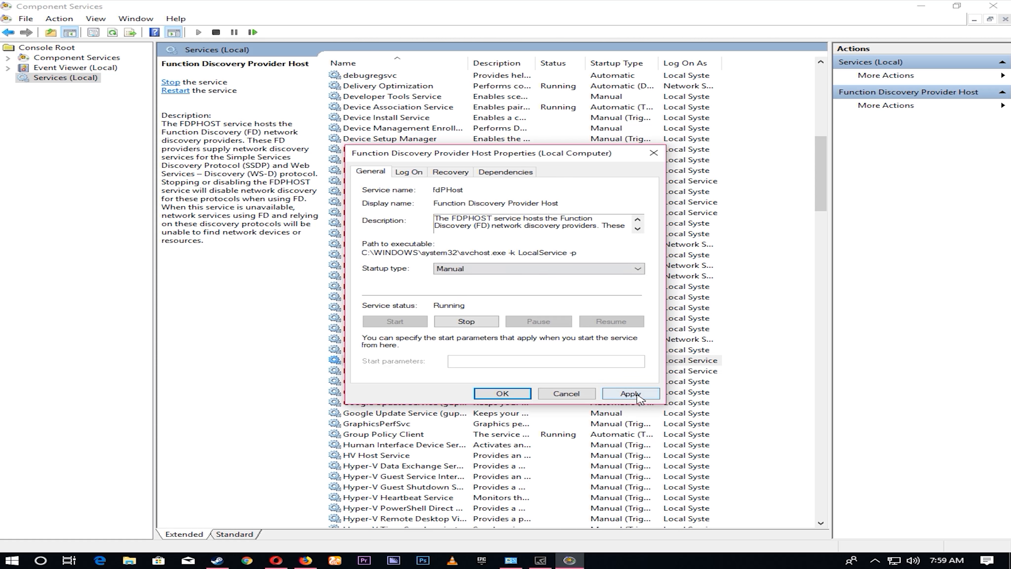
click(631, 393)
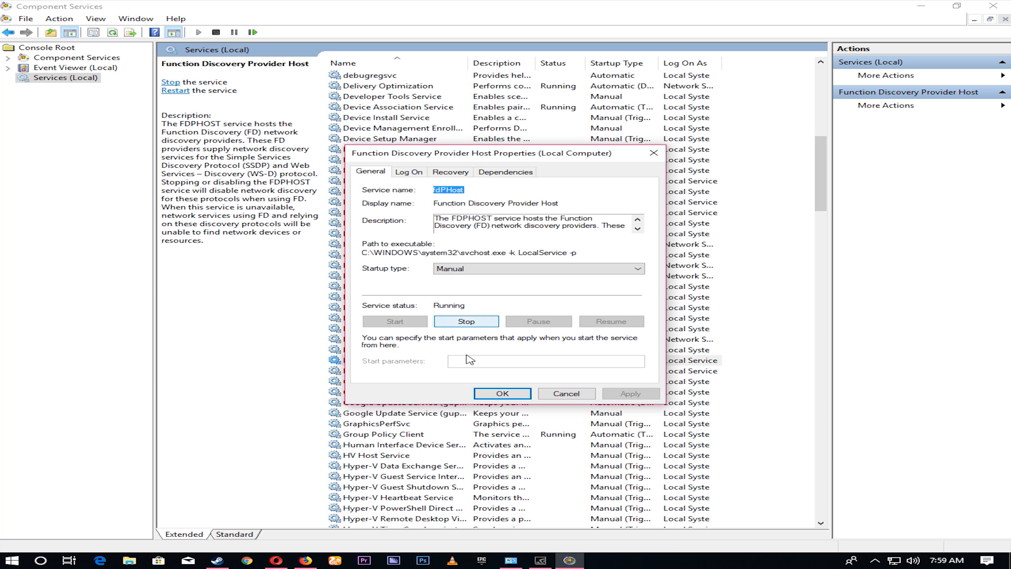
click(502, 393)
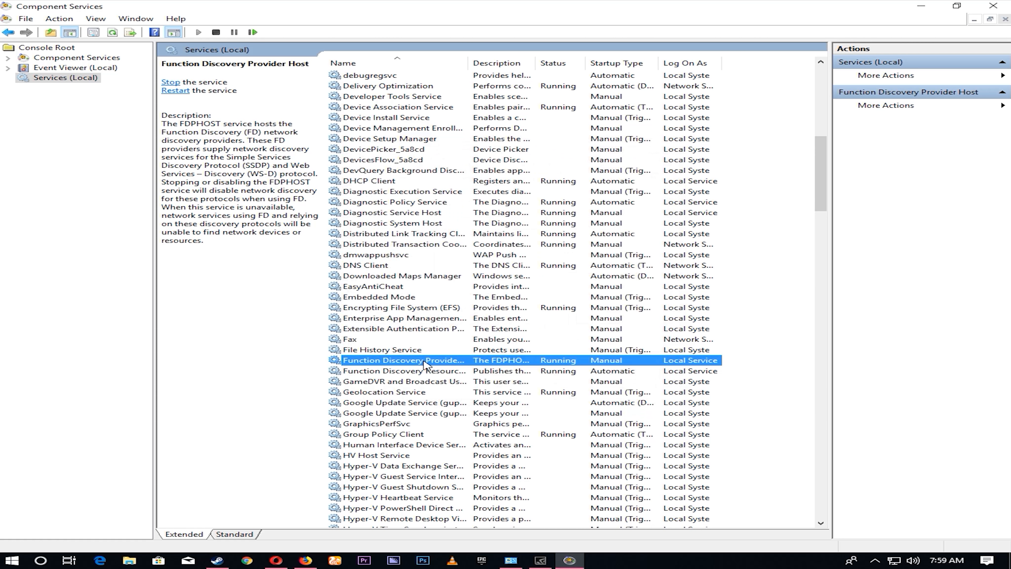
- Set the Function Discovery Resource Publication service's startup type to Manual and apply it
click(418, 373)
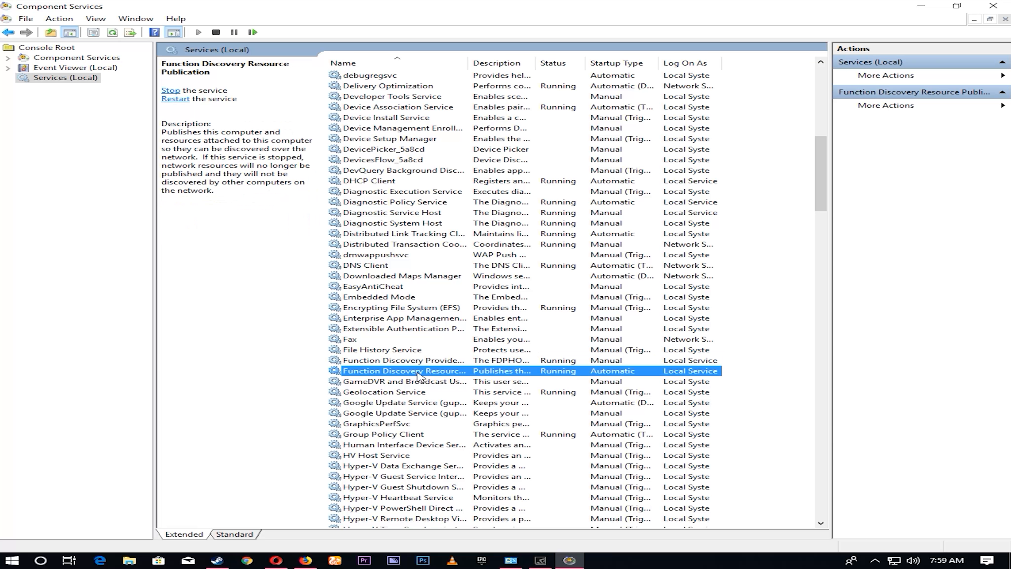
double_click(418, 375)
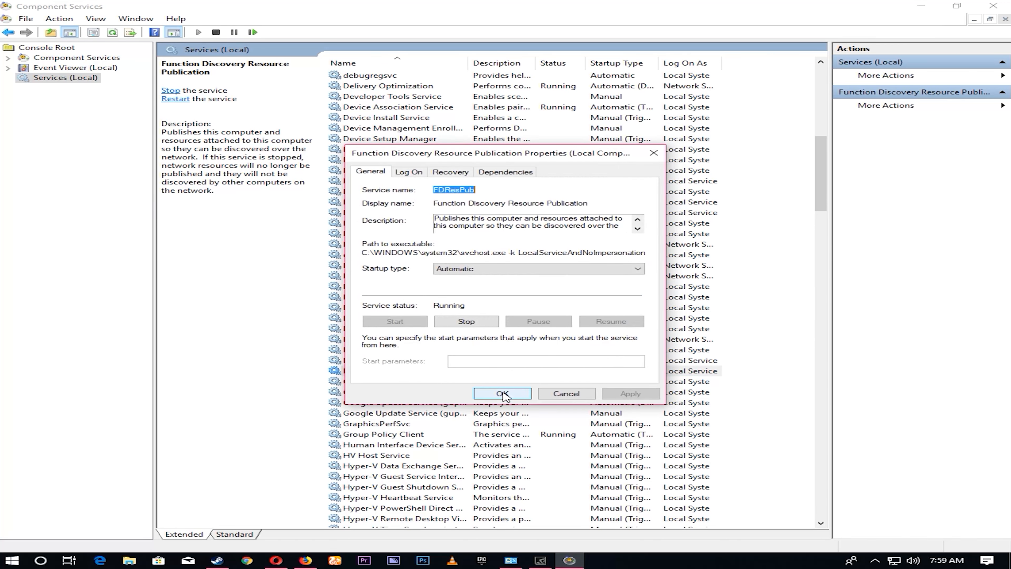
click(473, 269)
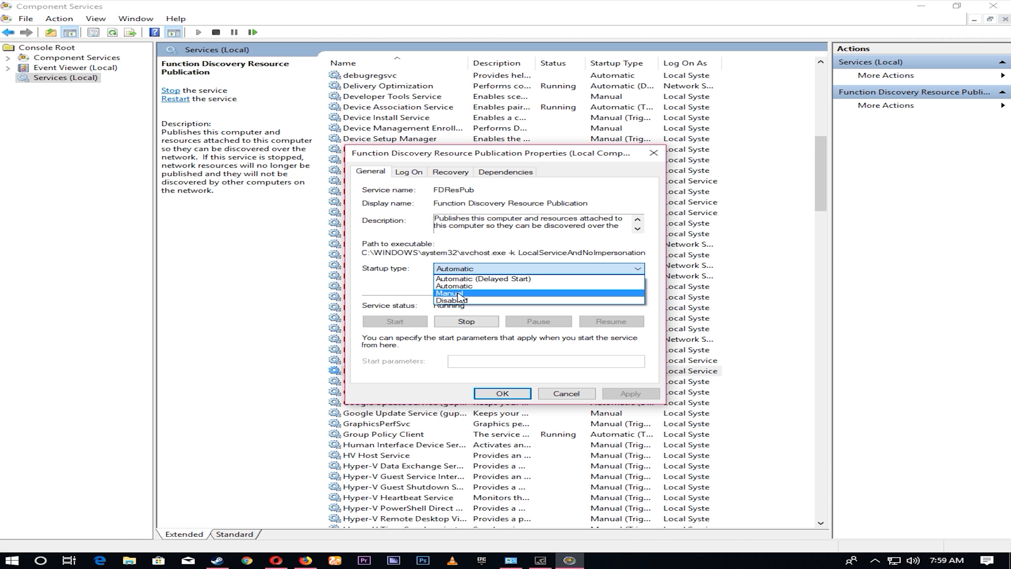
click(458, 294)
click(640, 398)
click(504, 400)
- Set the SSDP Discovery service's startup type to Manual and apply it
drag(813, 194, 813, 394)
double_click(377, 286)
click(485, 268)
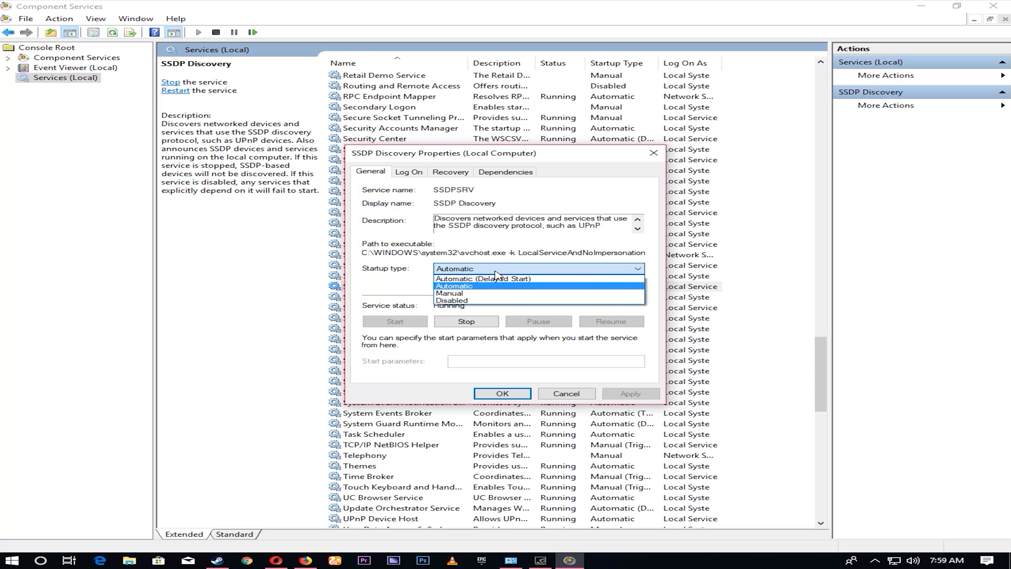
click(484, 295)
click(631, 393)
click(502, 393)
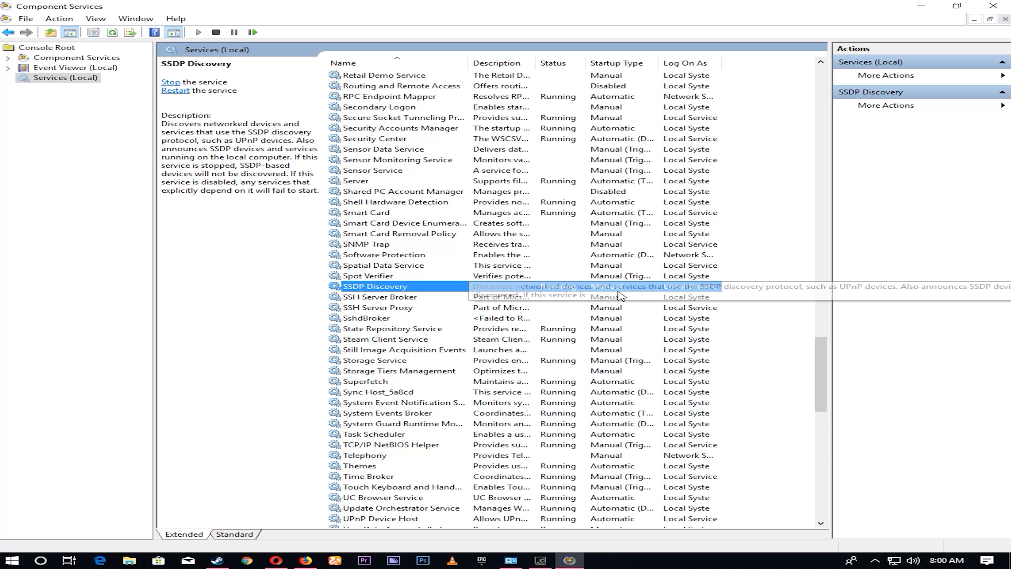
- Set the UPnP Device Host service's startup type to Manual and apply it
drag(829, 360, 830, 362)
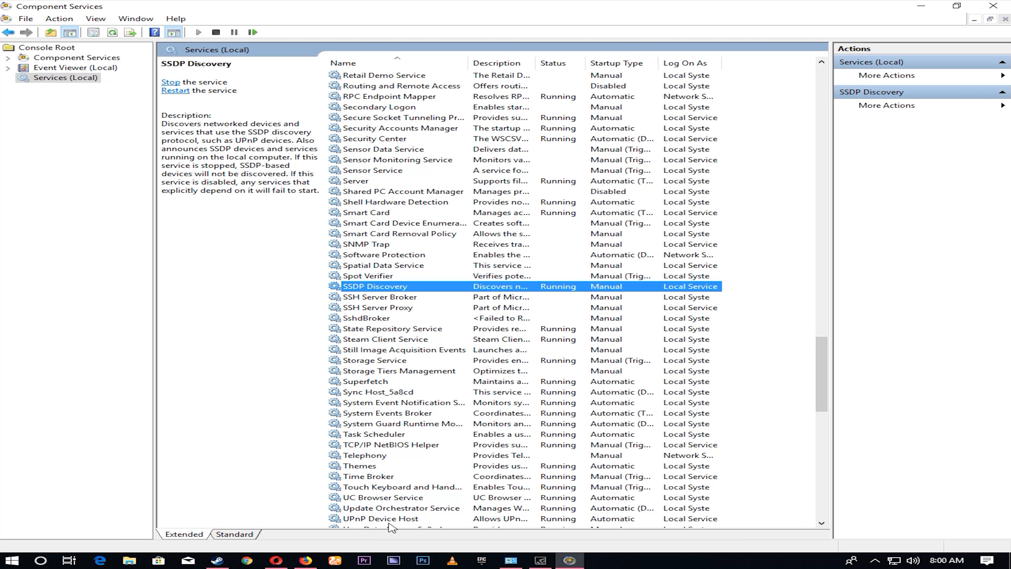
drag(822, 355, 828, 397)
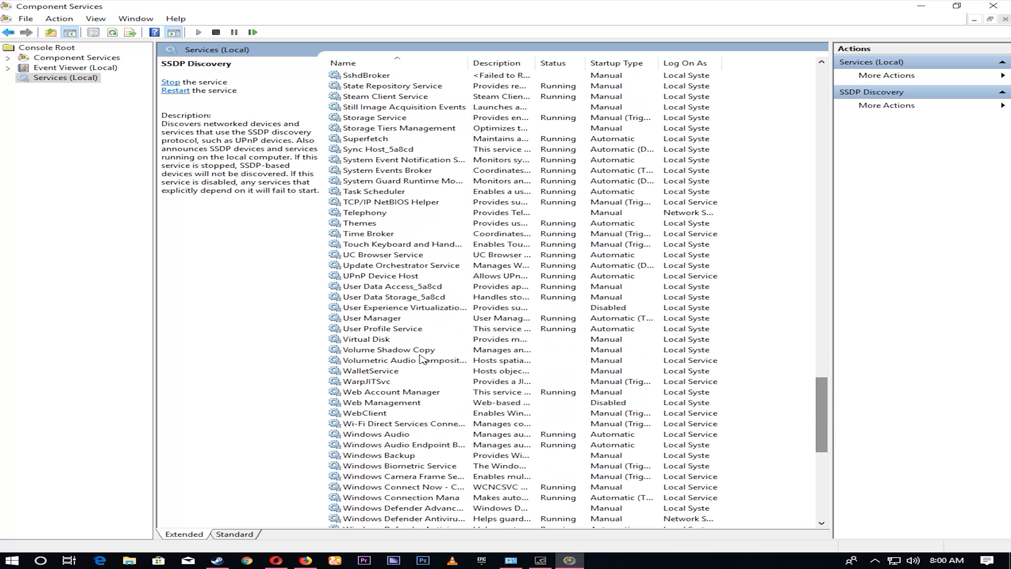
click(363, 278)
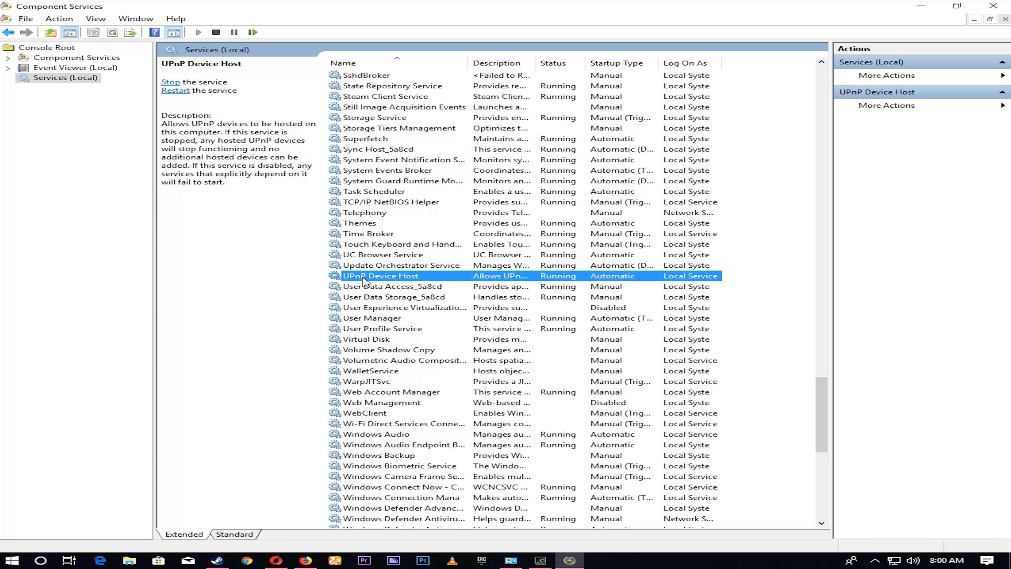
double_click(362, 280)
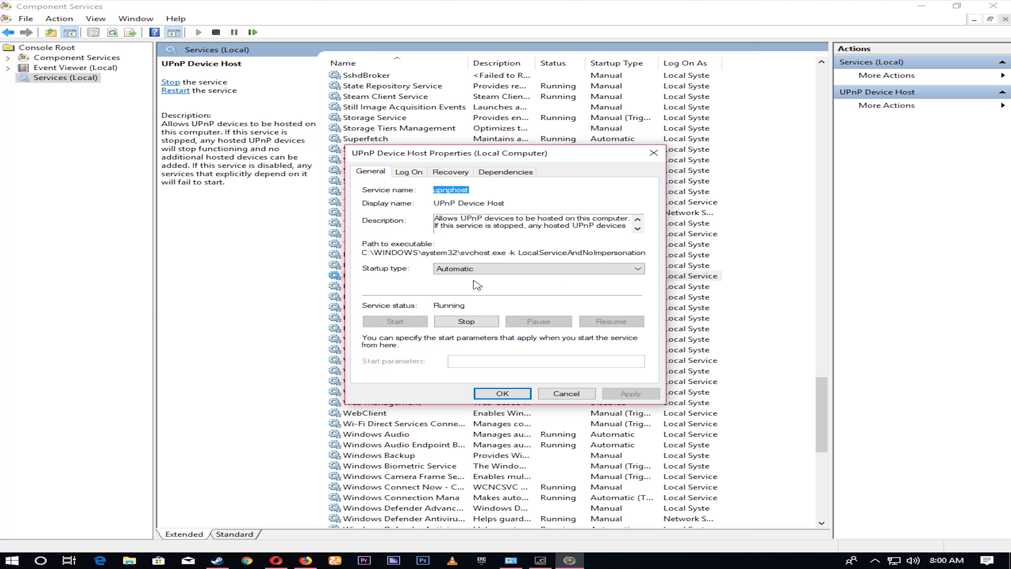
click(477, 269)
click(482, 293)
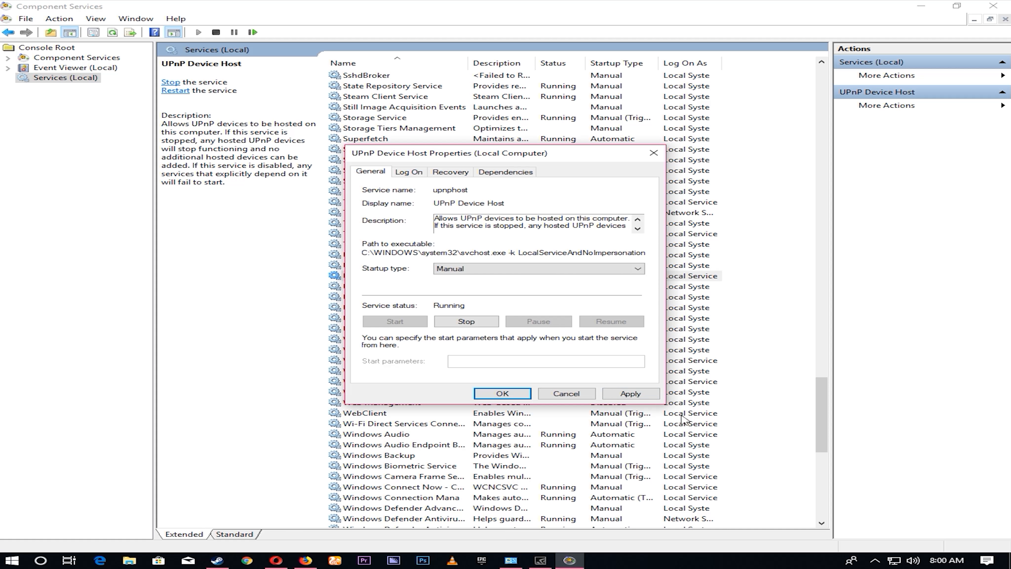
click(625, 394)
click(549, 395)
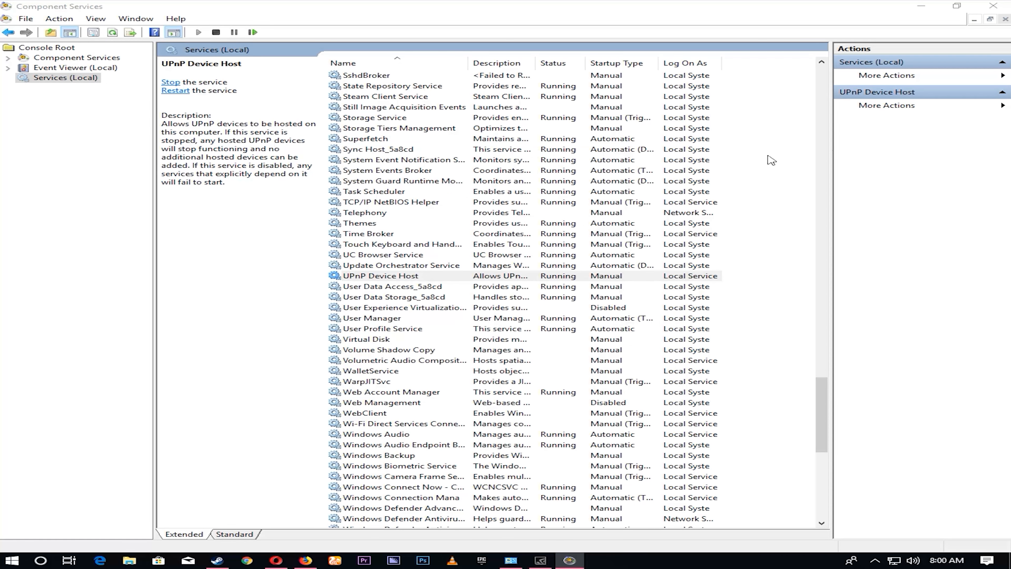
- Minimize Component Services, check the Network location in File Explorer for listed computers and close File Explorer
click(928, 7)
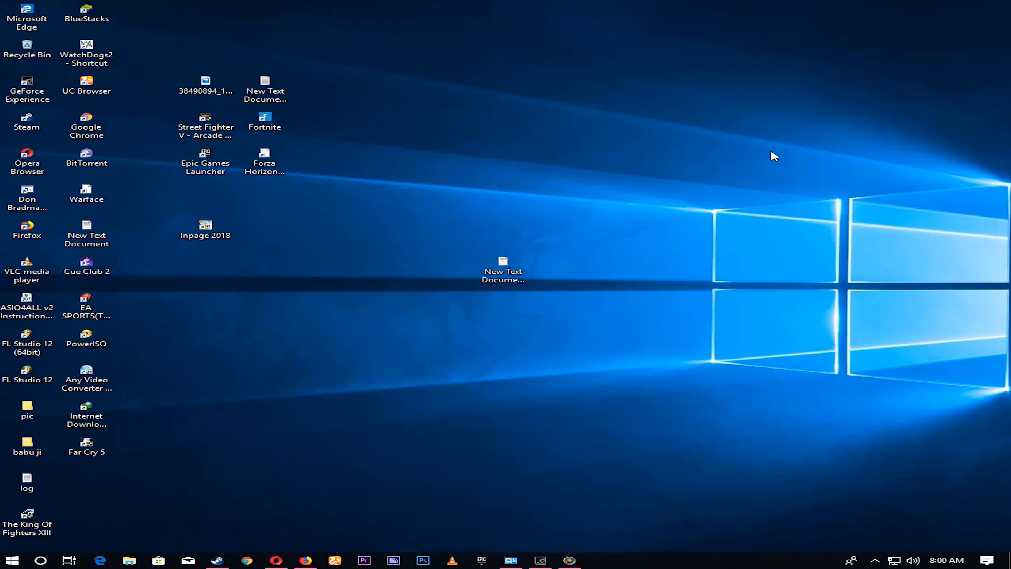
click(125, 564)
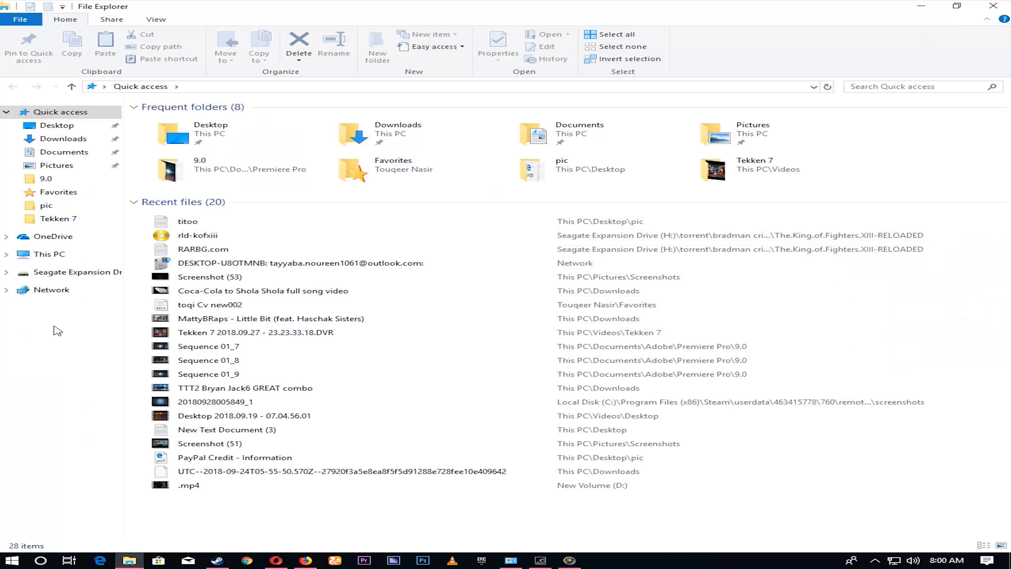
click(54, 259)
click(51, 290)
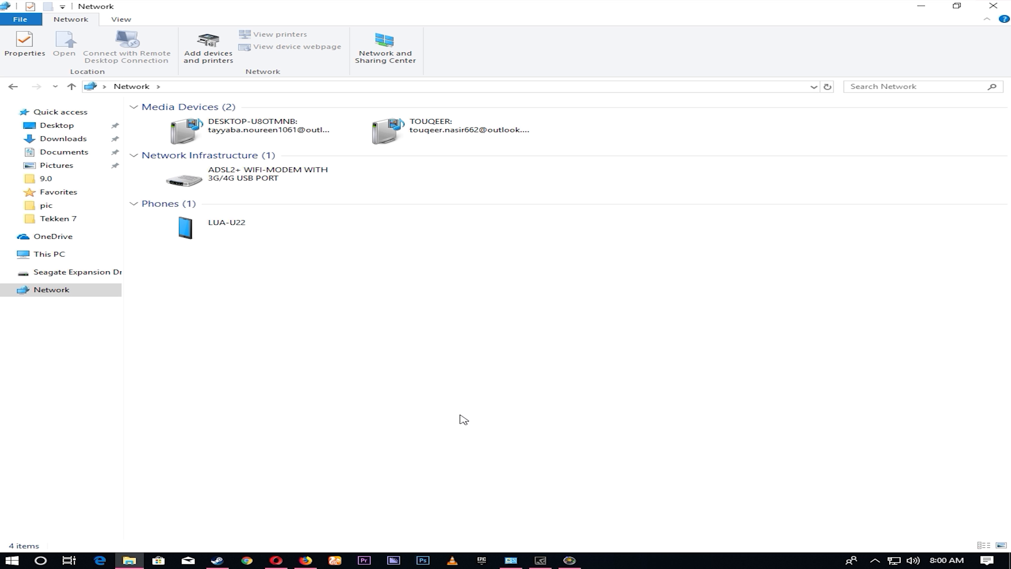
click(993, 6)
- Return to Component Services, set the SSDP Discovery service's startup type back to Automatic and apply it
click(570, 559)
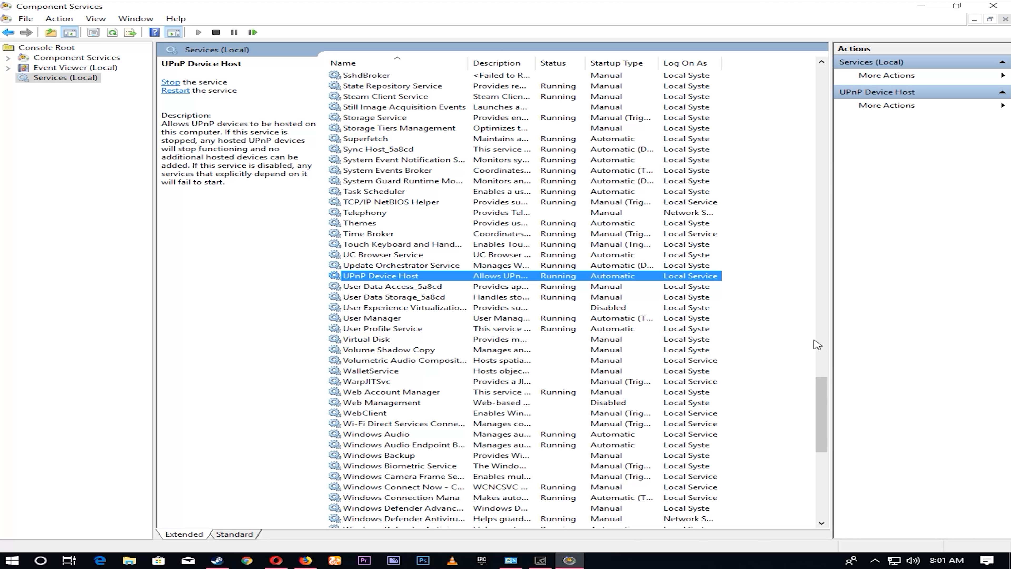
drag(823, 427, 833, 396)
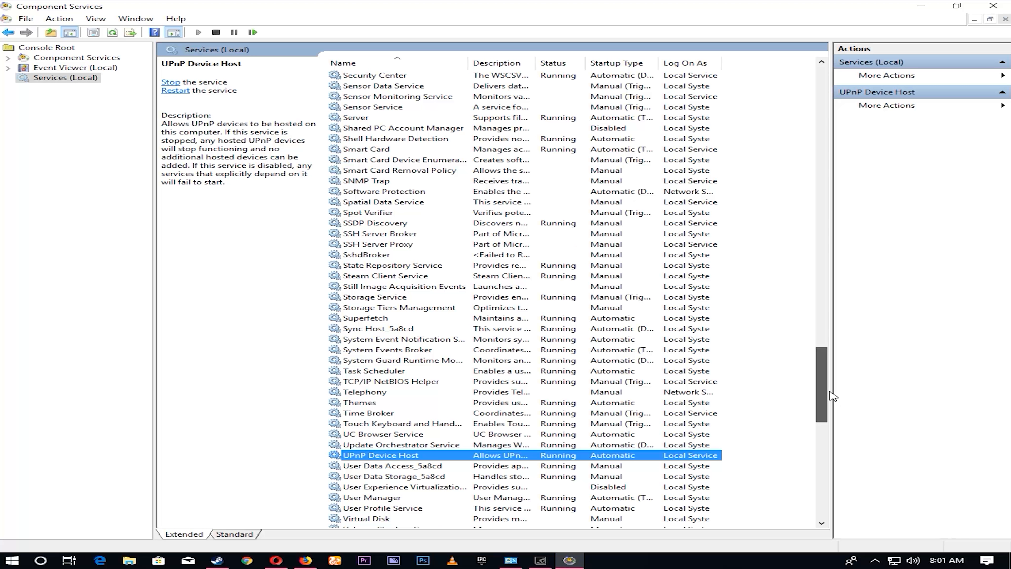
double_click(354, 224)
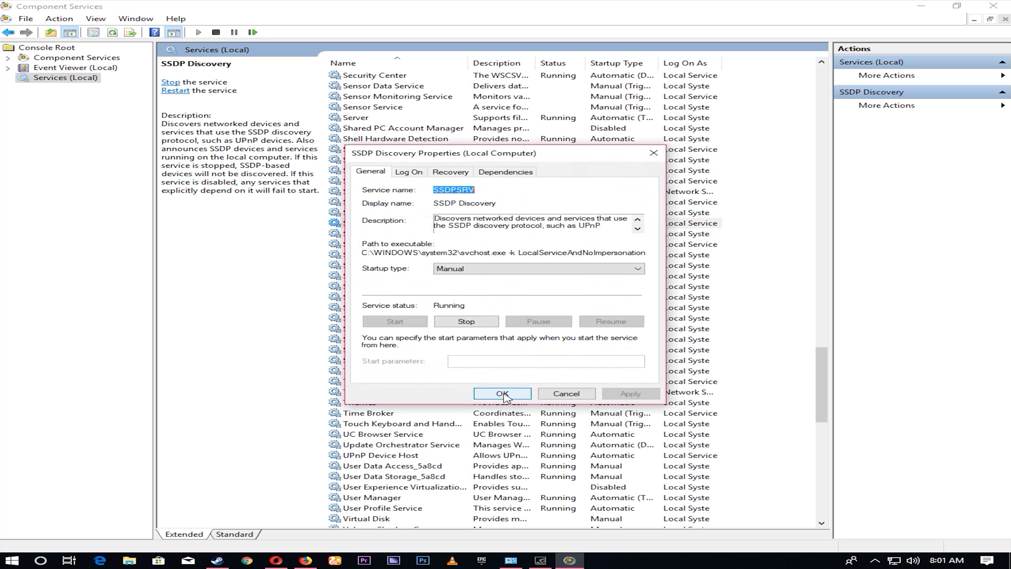
click(465, 270)
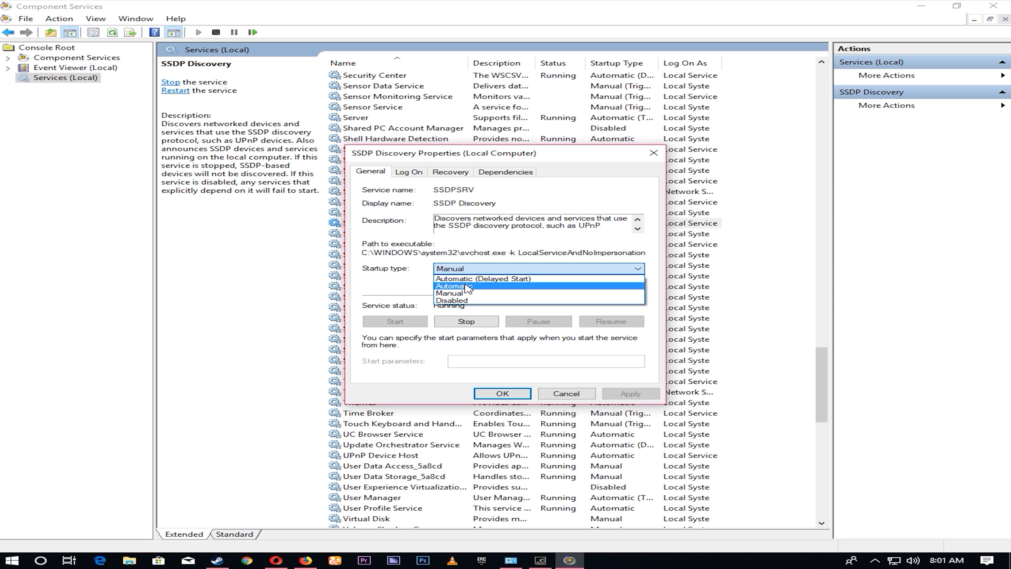
click(468, 287)
click(631, 393)
click(502, 394)
- Set the Function Discovery Resource Publication service's startup type to Automatic and apply it
scroll(517, 279, up, 20)
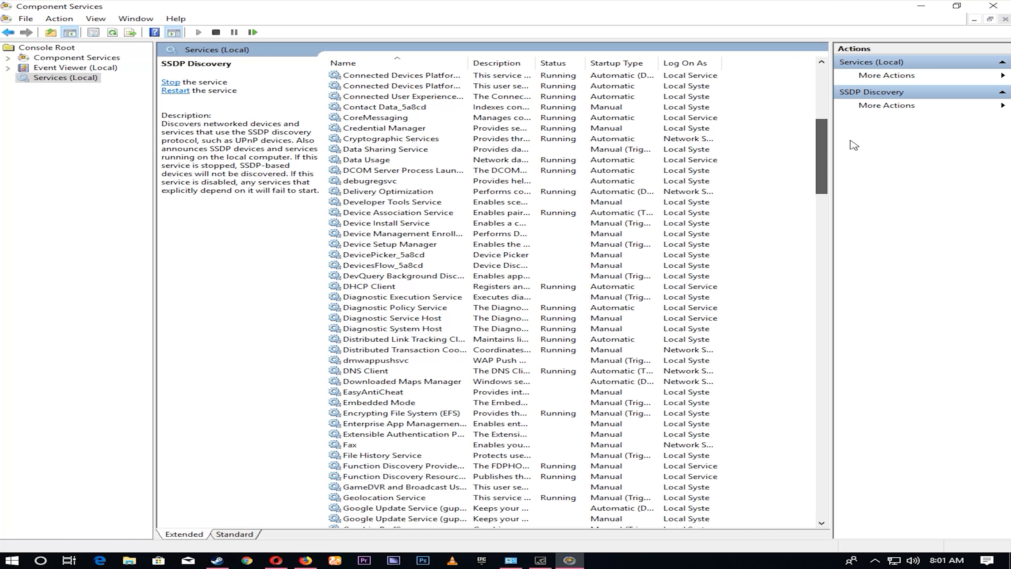
double_click(424, 476)
click(454, 269)
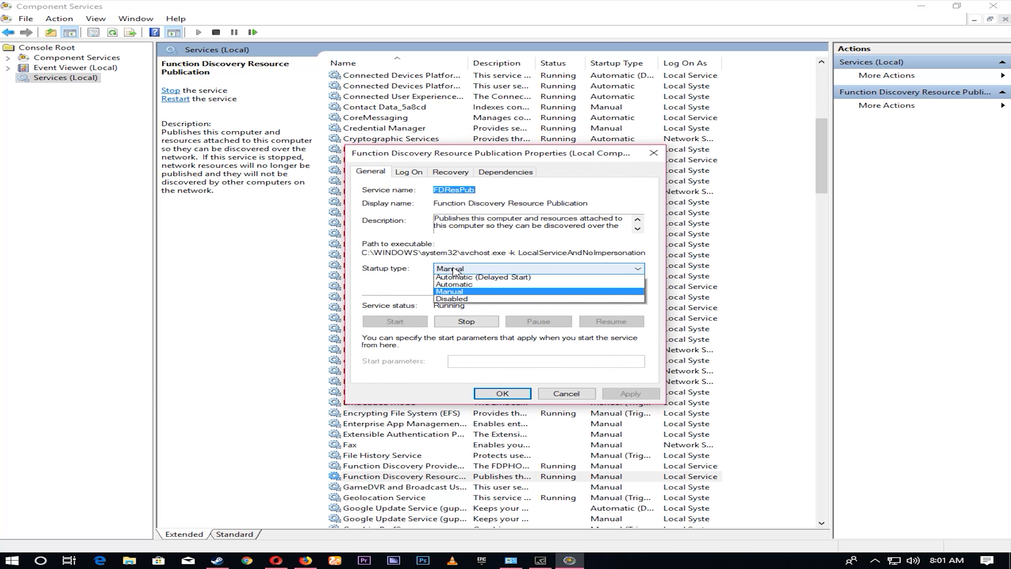
click(458, 284)
click(616, 397)
click(517, 394)
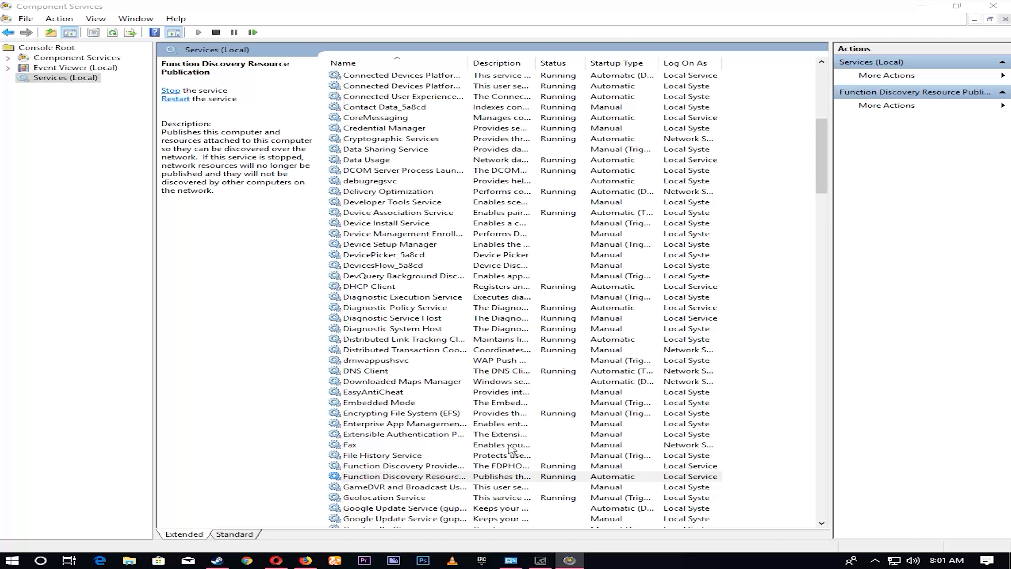
- Set the Function Discovery Provider Host service's startup type to Automatic and apply it
key(Up)
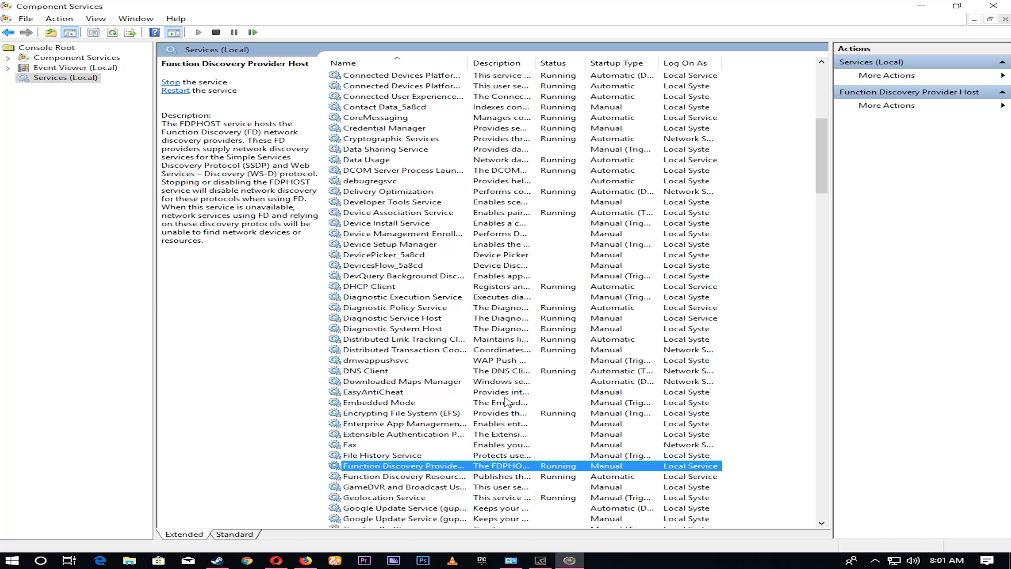
double_click(413, 467)
click(453, 268)
click(471, 291)
click(625, 394)
click(518, 393)
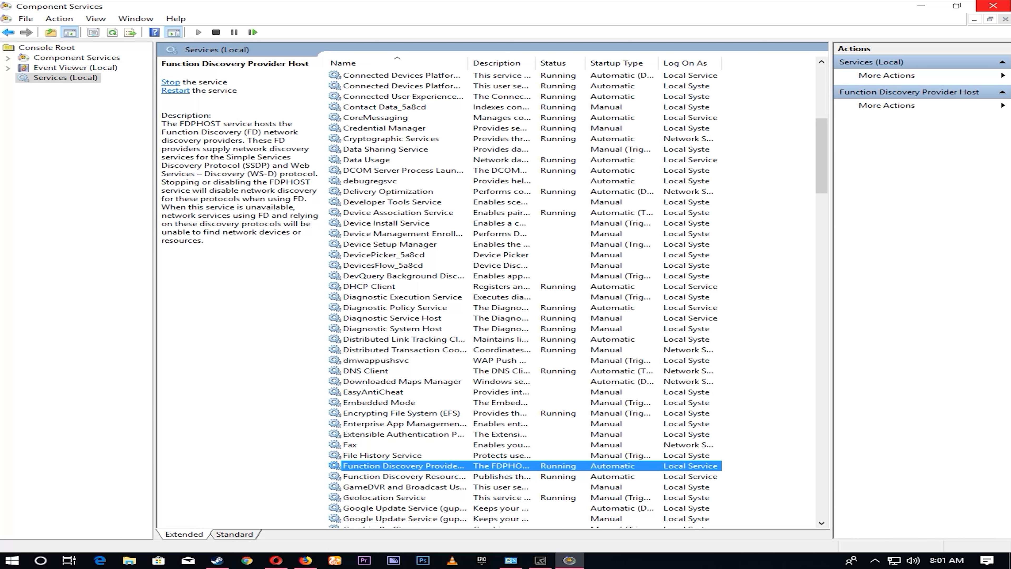
- Close Component Services and check the Network location in File Explorer for the computers on the network
click(1003, 6)
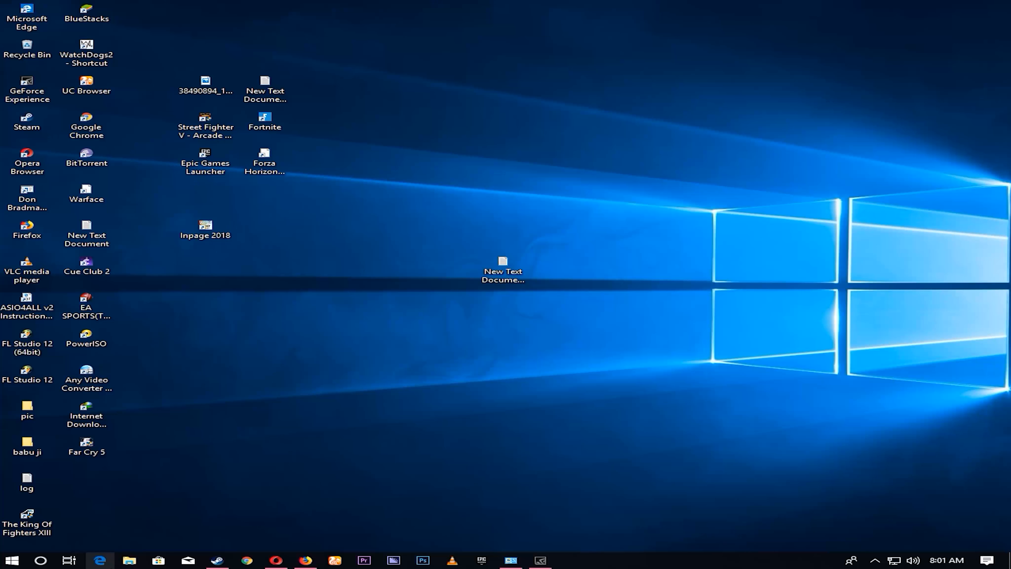
click(129, 560)
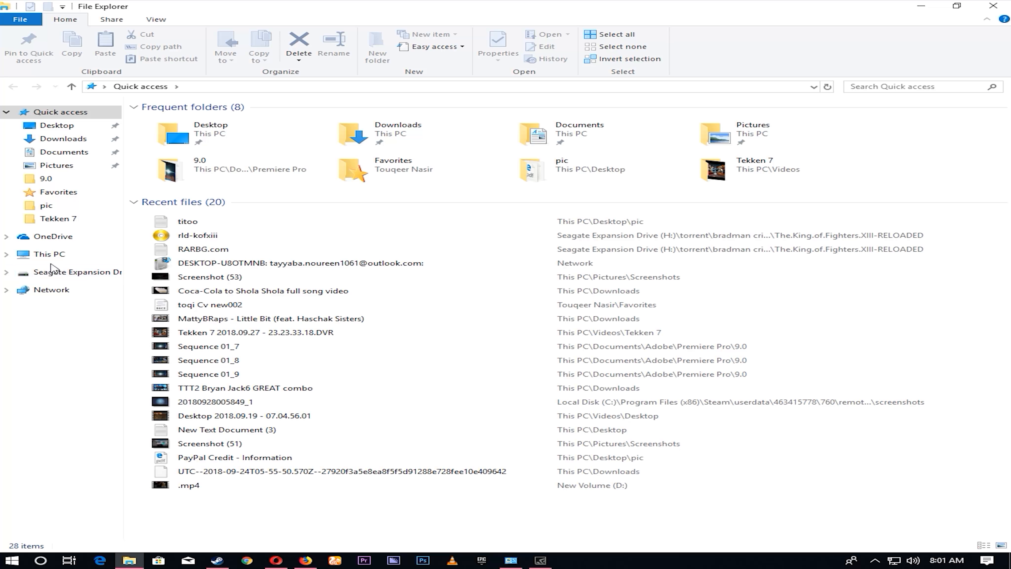
click(49, 255)
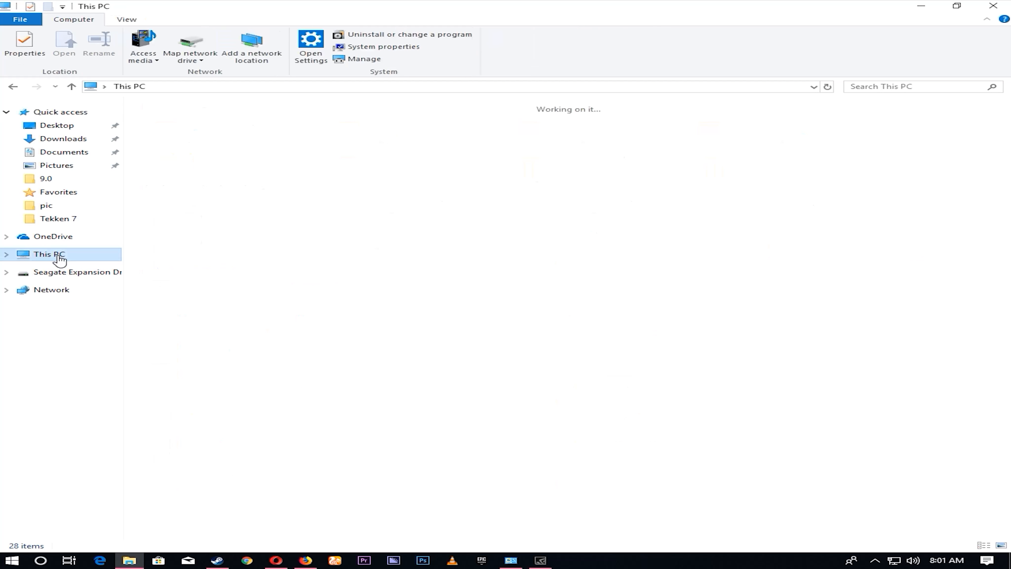
click(59, 293)
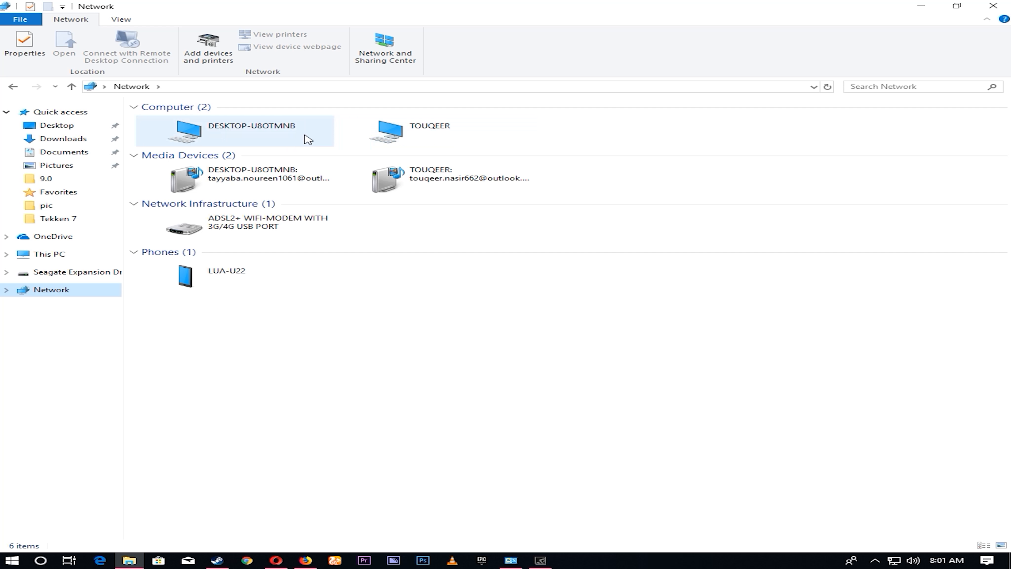